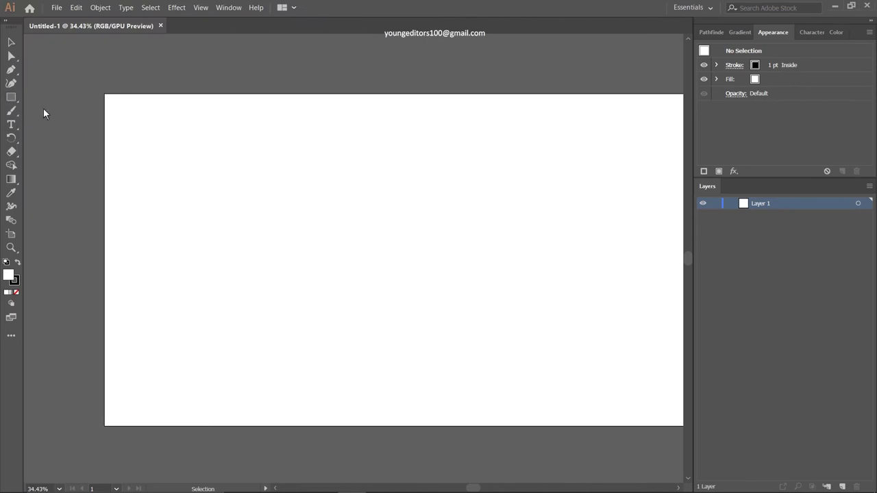
Step: Draw a large central ellipse and a small brick-sized rectangle at top-left, then expand Layer 1
left_click_drag(201, 149, 537, 384)
left_click(415, 267)
mouse_move(185, 229)
left_mouse_down()
mouse_move(133, 189)
mouse_move(257, 216)
left_mouse_up()
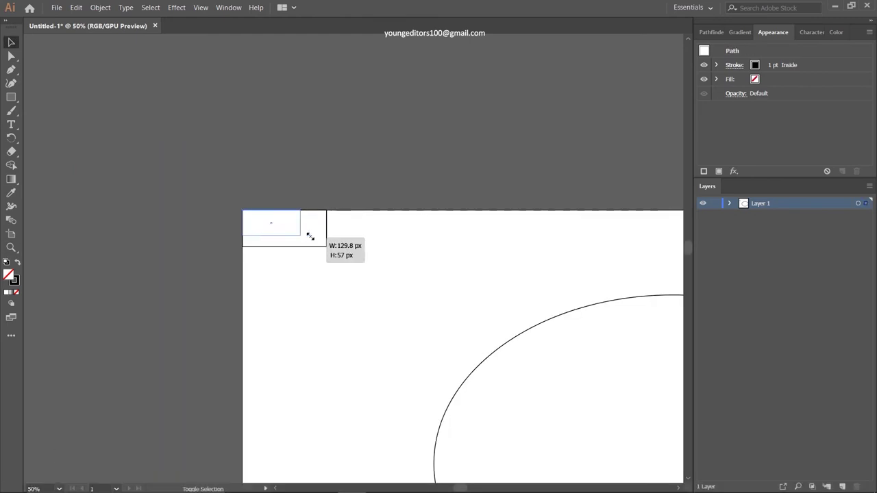
left_click_drag(310, 236, 300, 235)
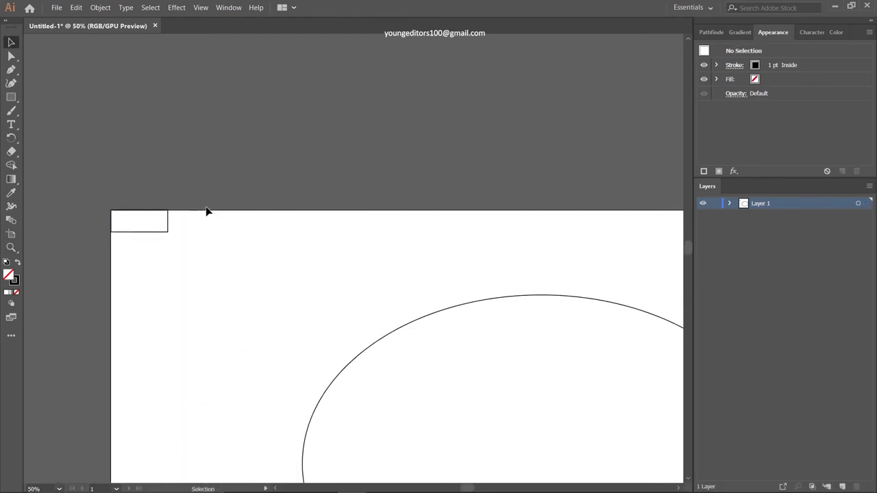
scroll(77, 406, "down", 2)
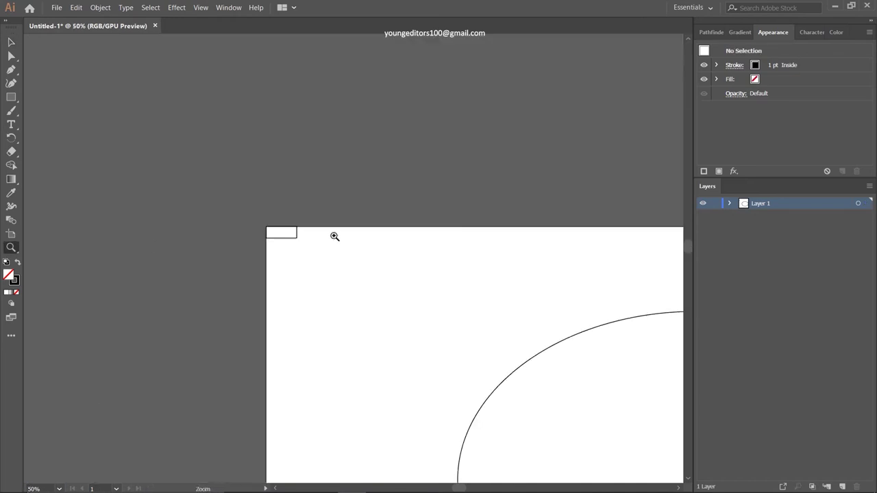
left_click(730, 203)
Step: Lock the ellipse in Layers and fill the rectangle light grey
left_click(715, 226)
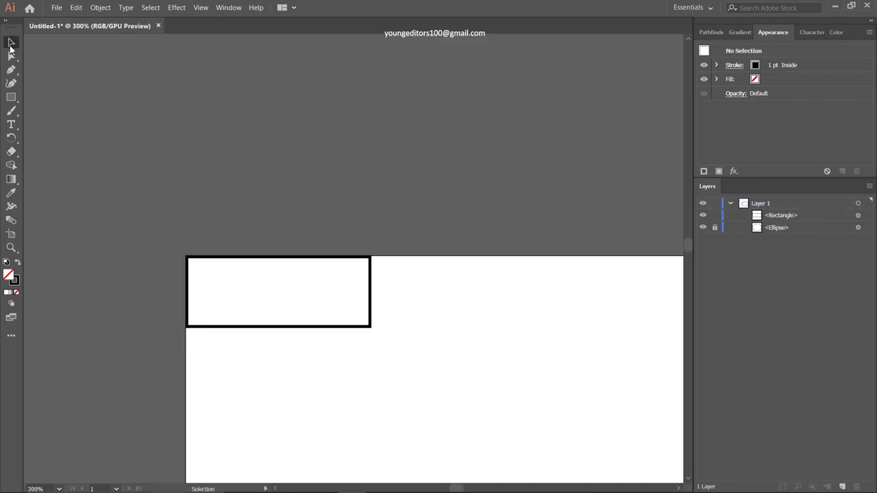
double_click(9, 275)
key("Return")
Step: Apply an Inner Glow with value 2 to the brick rectangle
left_click(150, 7)
left_click(198, 31)
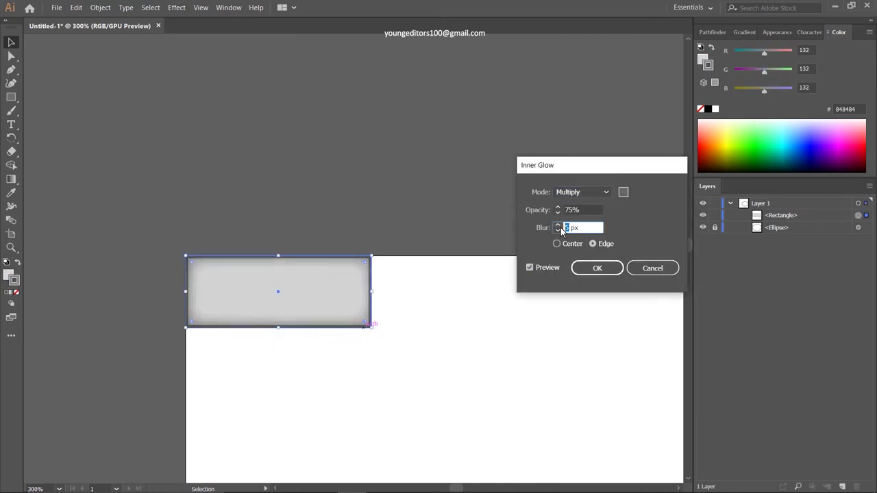
type("2")
key("Tab")
key("Return")
key("ctrl+shift+a")
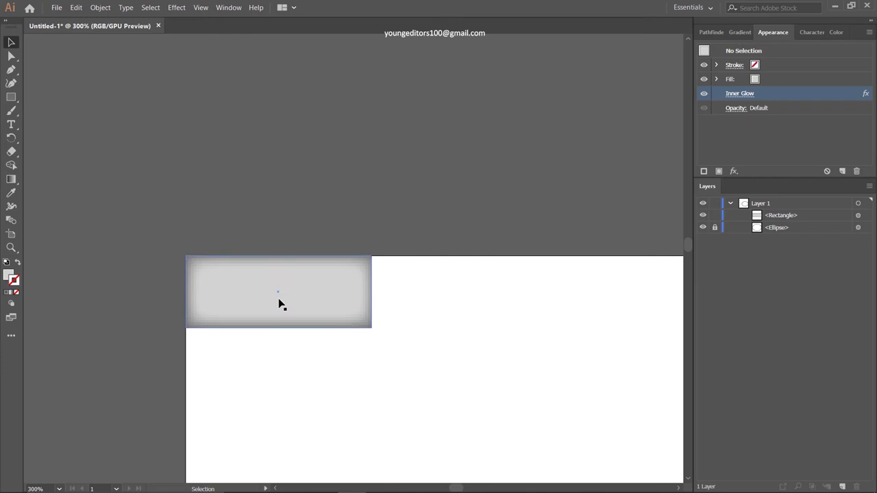
Step: Add a Drop Shadow to the brick with 1 px X offset, Y offset and blur
left_click(565, 192)
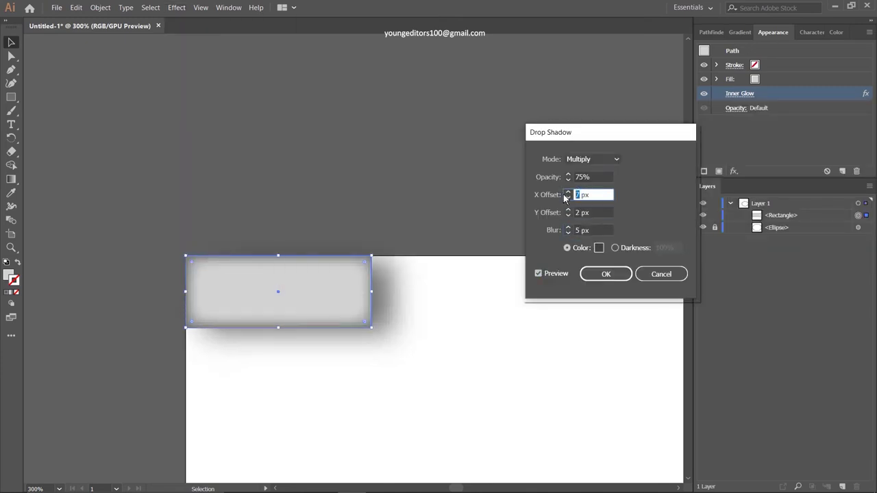
key("Return")
left_click(732, 109)
left_click(568, 194)
key("Return")
left_click(742, 108)
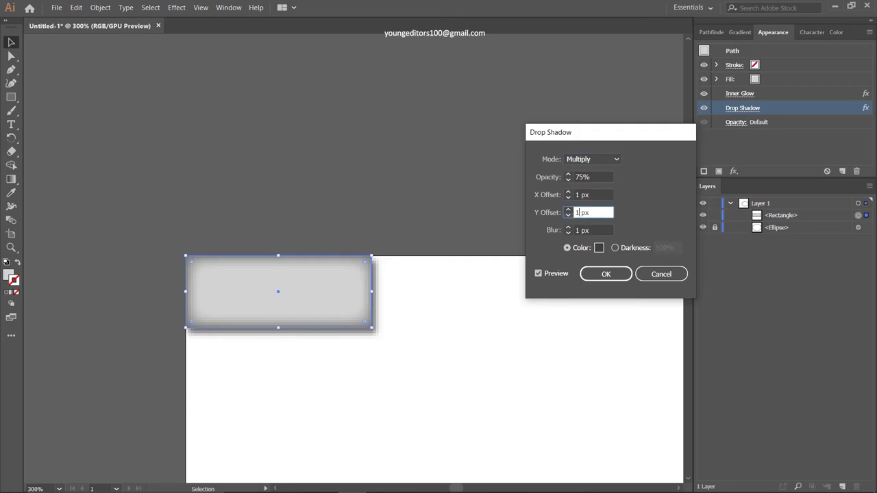
key("Return")
key("ctrl+shift+a")
key("ctrl+minus")
key("ctrl+minus")
key("z")
Step: At 200% zoom, reduce the brick's inner glow blur and deselect it
key("ctrl+plus")
key("ctrl+plus")
key("ctrl+plus")
left_click(739, 93)
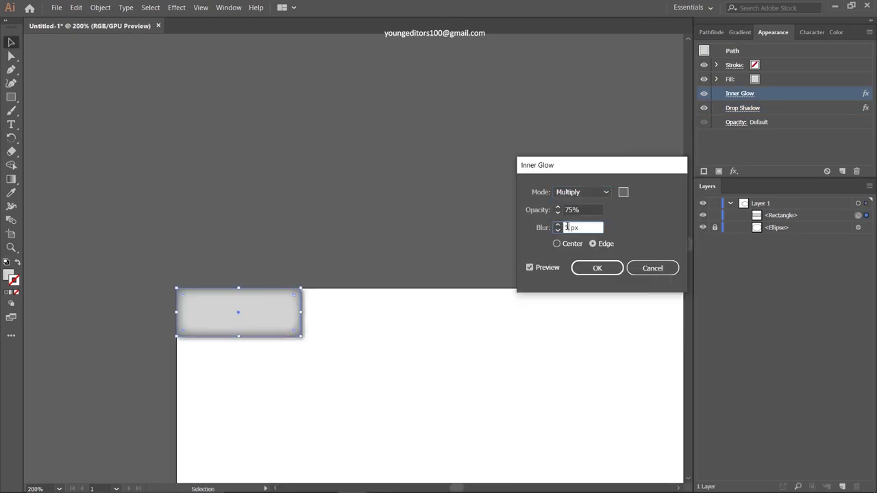
key("Return")
left_click(474, 221)
Step: Copy the brick into a row of three with a lighter grey fill
left_click_drag(240, 312, 528, 311)
double_click(9, 276)
key("Return")
key("ctrl+a")
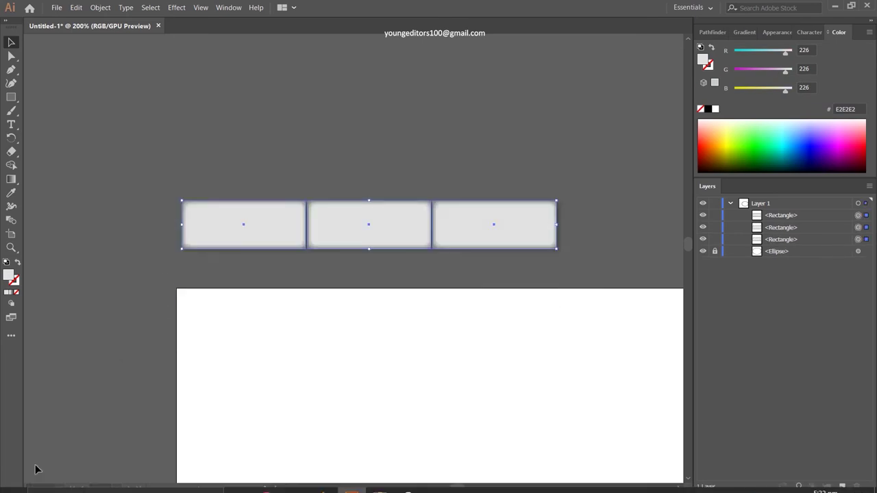
key("ctrl+0")
Step: Draw a dark rectangle over the artboard, send it to the back and lock it
key("m")
left_click_drag(34, 103, 549, 393)
left_click(176, 7)
left_click(329, 227)
key("Return")
key("v")
left_click_drag(296, 252, 377, 252)
Step: Extend the brick row, select it, and view at 36.67% zoom
key("ctrl+shift+bracketleft")
key("ctrl+2")
key("ctrl+plus")
key("ctrl+plus")
key("ctrl+plus")
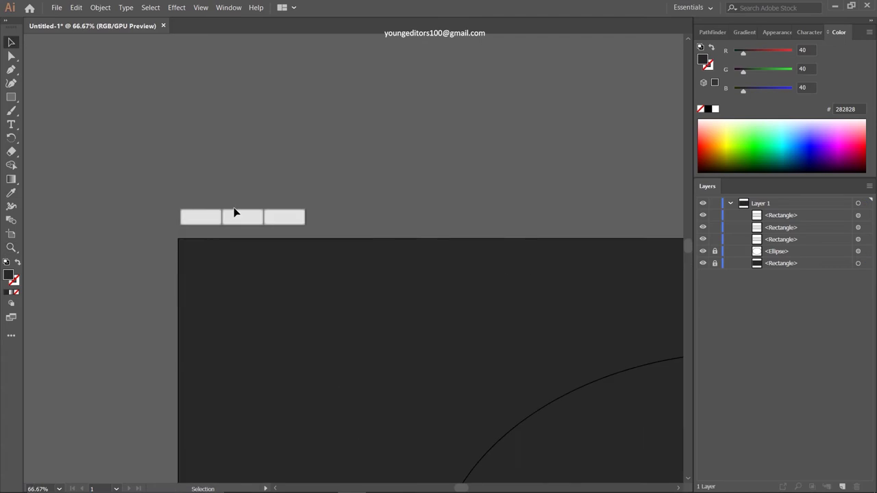
left_click_drag(235, 216, 470, 251)
left_click(37, 488)
type("36.67")
key("Return")
Step: Double the row length and copy rows downward with a staggered offset
key("ctrl+d")
key("ctrl+d")
key("ctrl+d")
left_click_drag(94, 251, 93, 257)
key("ctrl+d")
key("ctrl+d")
key("ctrl+d")
key("ctrl+shift+a")
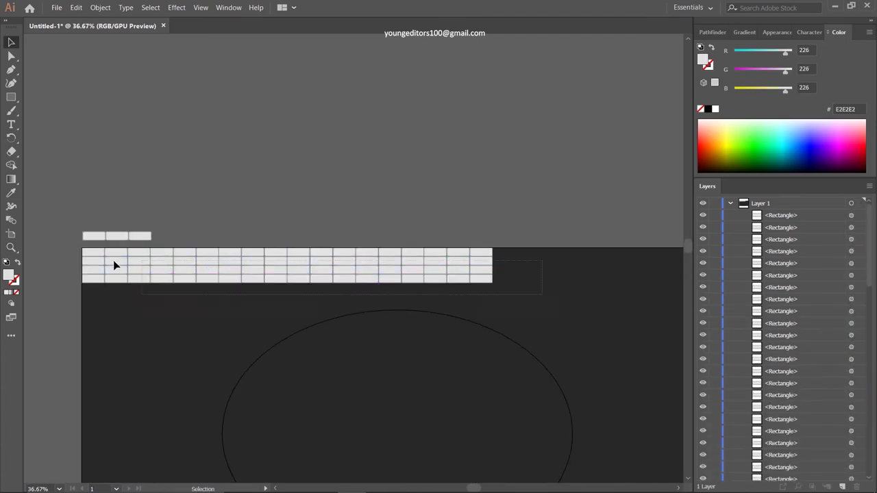
key("ctrl+minus")
left_click_drag(553, 147, 582, 210)
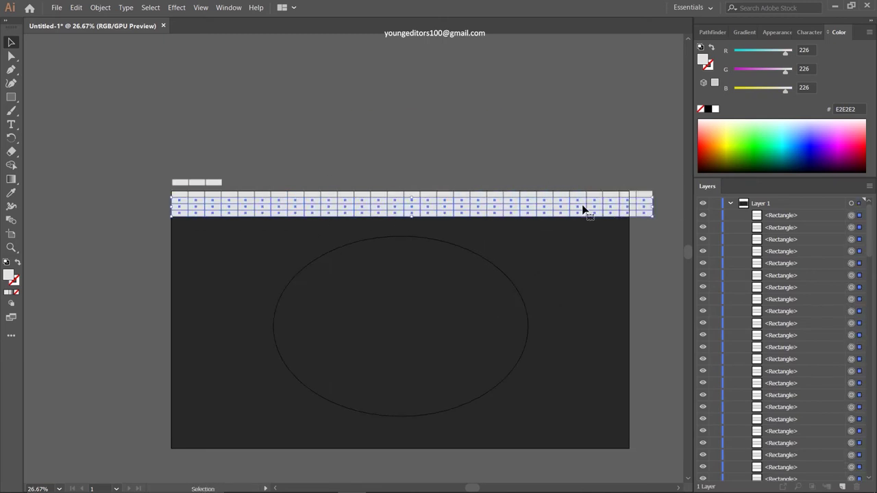
key("ctrl+d")
Step: Add ruler guides, group the brick rows, and copy the group downward
key("ctrl+r")
left_click_drag(27, 226, 251, 226)
left_click_drag(347, 40, 454, 216)
left_click(100, 8)
left_click(117, 43)
left_click_drag(345, 216, 342, 236)
key("ctrl+plus")
key("ctrl+plus")
key("ctrl+plus")
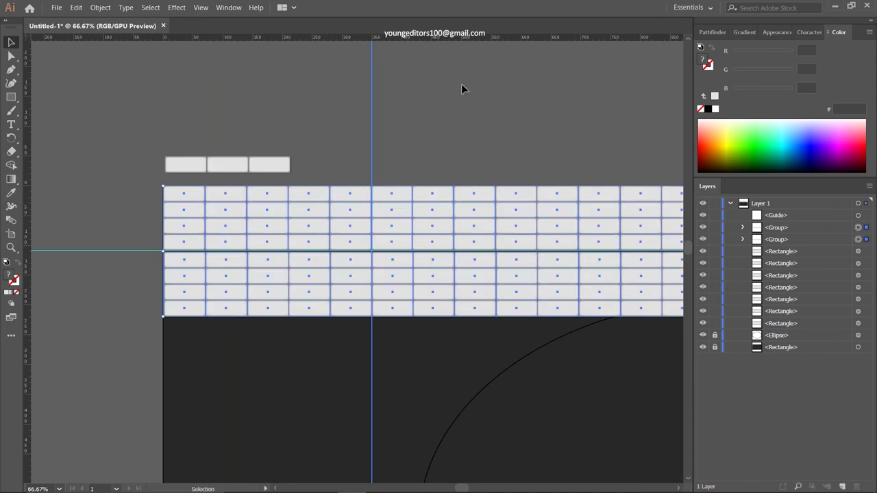
Step: Duplicate the long brick row with an offset repeatedly down the wall
left_click(100, 8)
key("ctrl+minus")
key("ctrl+minus")
key("z")
left_click(244, 272)
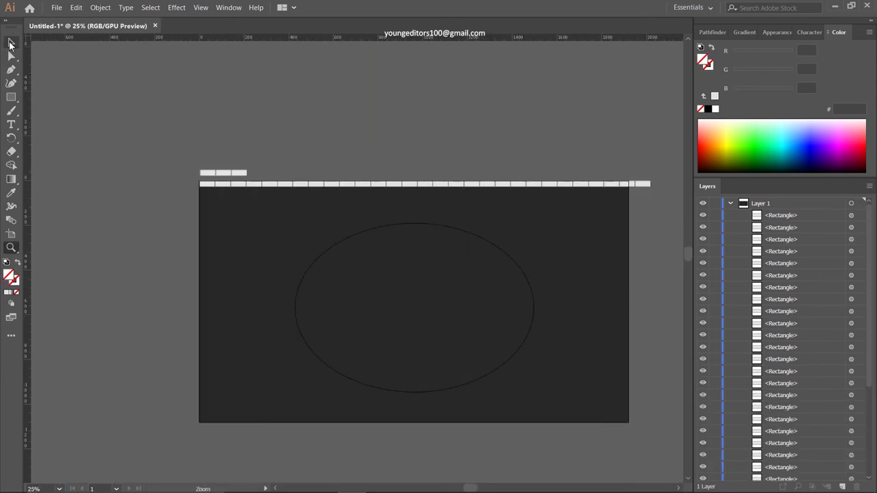
left_click(218, 183)
scroll(217, 184, "right", 2)
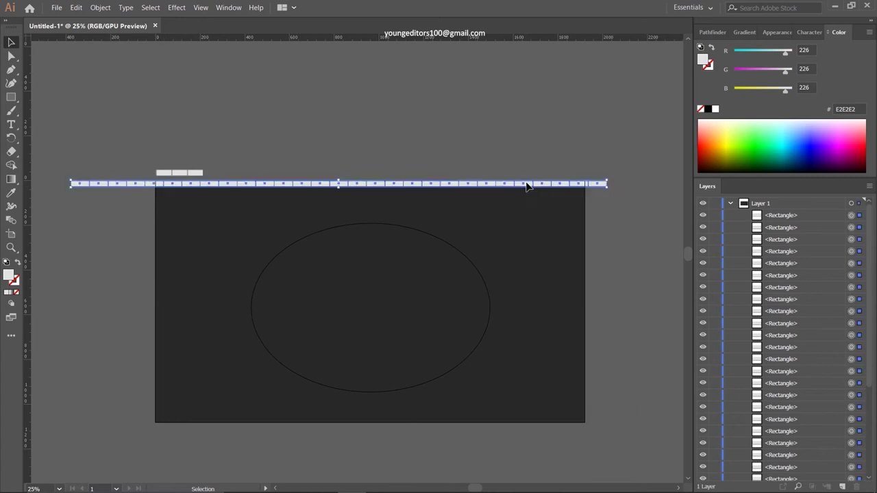
left_click(100, 7)
key("ctrl+d")
key("ctrl+d")
key("ctrl+d")
key("ctrl+d")
key("ctrl+d")
key("ctrl+d")
key("ctrl+d")
key("ctrl+d")
key("ctrl+d")
key("ctrl+d")
key("ctrl+d")
key("ctrl+d")
key("ctrl+d")
Step: Copy the brick wall downward until the rows fill the artboard
left_click_drag(284, 279, 294, 288)
key("ctrl+d")
left_click(650, 310)
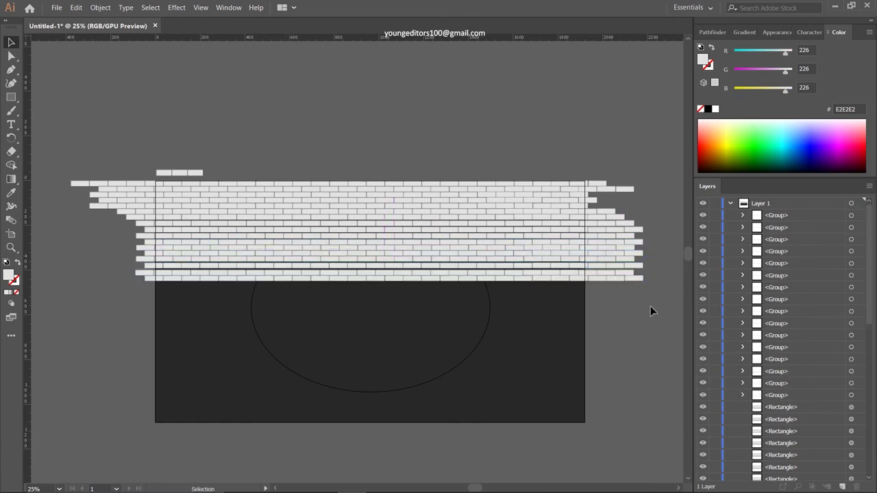
left_click_drag(137, 219, 646, 332)
left_click(642, 298)
left_click_drag(651, 168, 68, 271)
scroll(591, 286, "right", 1)
left_click_drag(210, 206, 221, 304)
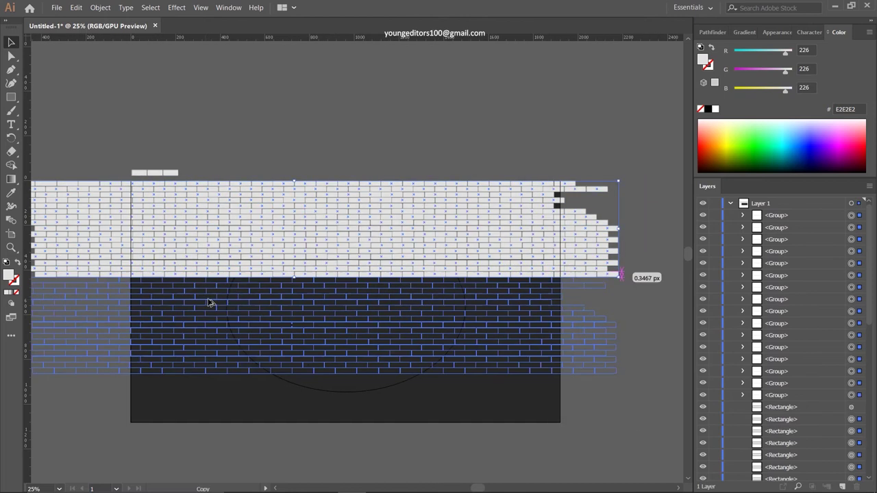
Step: Bring the ellipse above the bricks, lock it, and align the top brick row
left_click(346, 391)
key("ctrl+shift+bracketright")
left_click(715, 215)
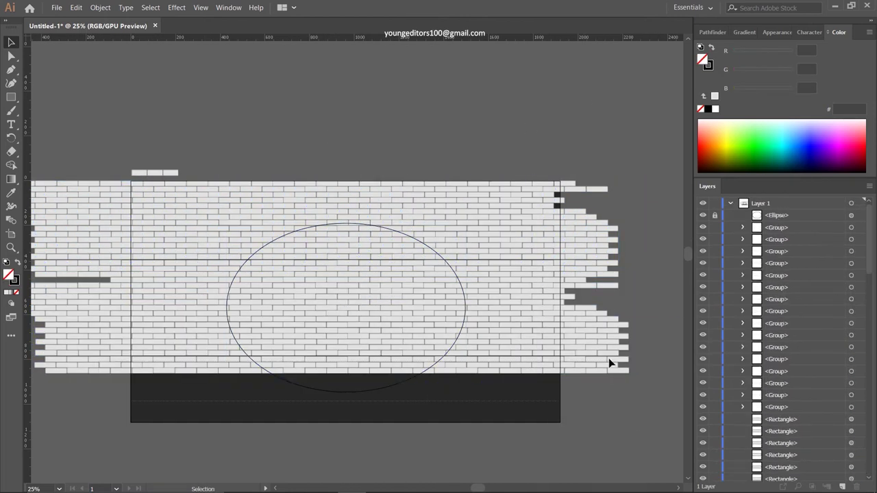
left_click_drag(608, 358, 116, 266)
left_click(591, 411)
mouse_move(560, 197)
left_mouse_down()
mouse_move(535, 200)
mouse_move(531, 211)
left_mouse_up()
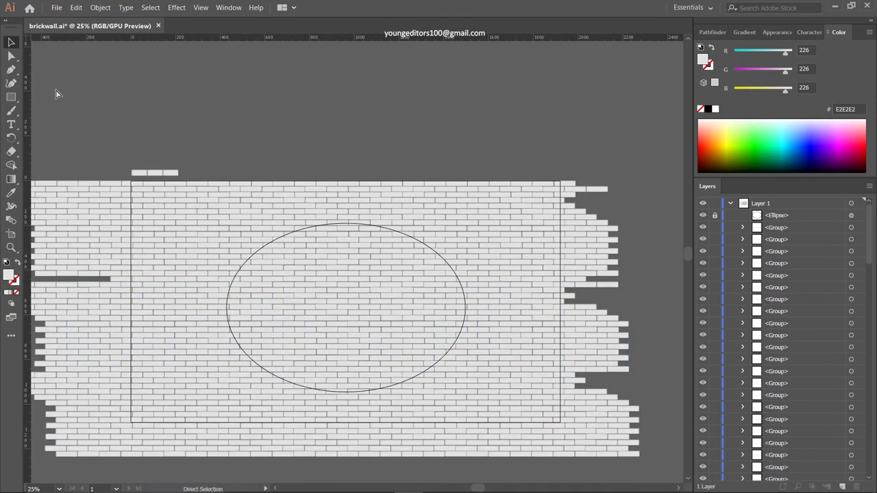
Step: Trace the artboard edge with a dark red stroked path and Divide all bricks along it
left_click(17, 296)
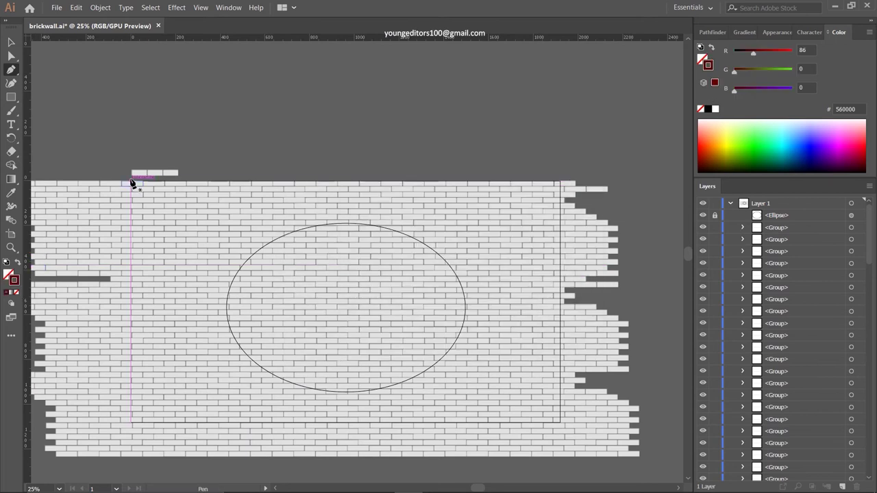
left_click(132, 422)
left_click(560, 422)
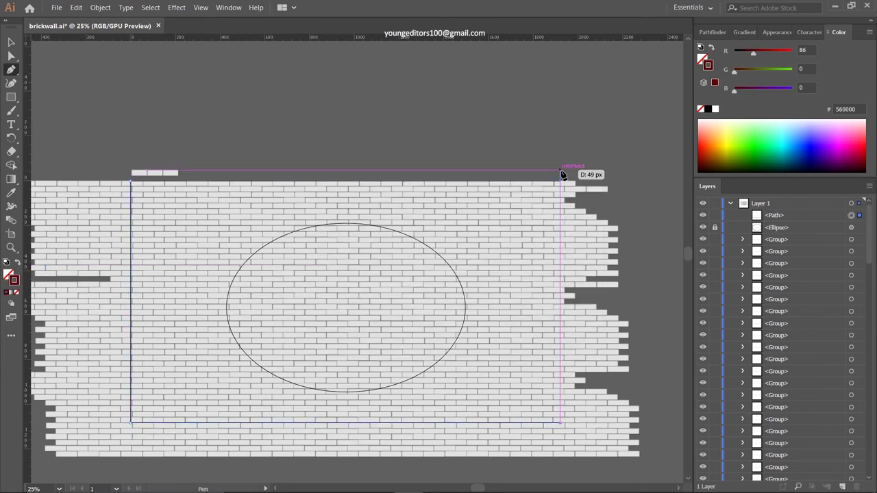
key("ctrl+a")
key("shift+ctrl+F9")
left_click(100, 8)
Step: Ungroup the pieces, delete the scrap, move the jagged left strip rightward, and save
left_click(164, 54)
left_click(190, 116)
key("Delete")
key("ctrl+s")
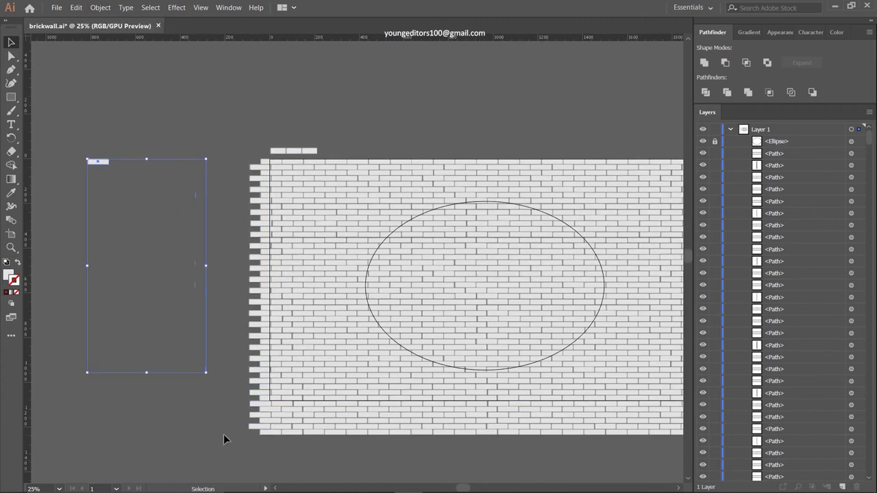
left_click_drag(225, 434, 644, 445)
key("ctrl+s")
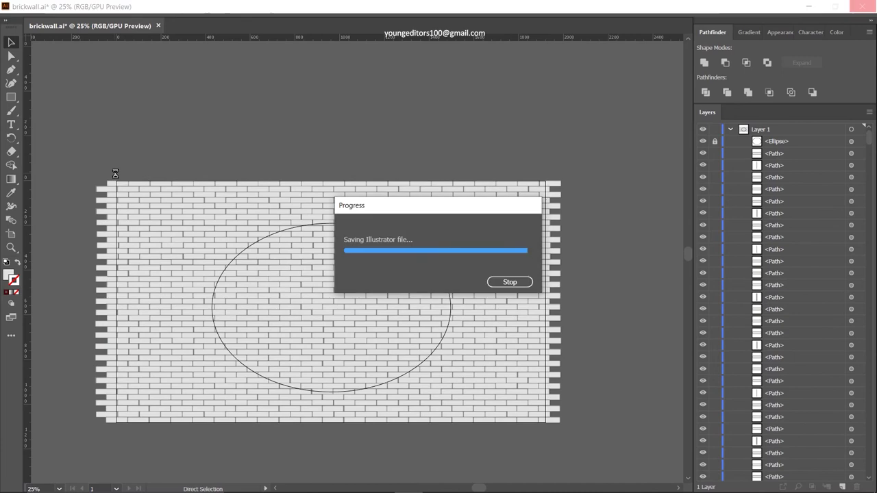
Step: Group the left brick strip, then group the whole wall and save
key("ctrl+equal")
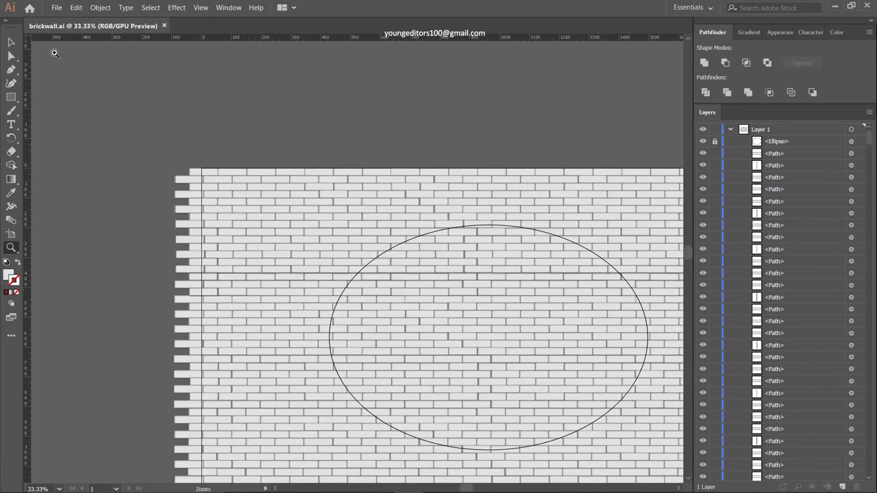
left_click(100, 7)
left_click(109, 44)
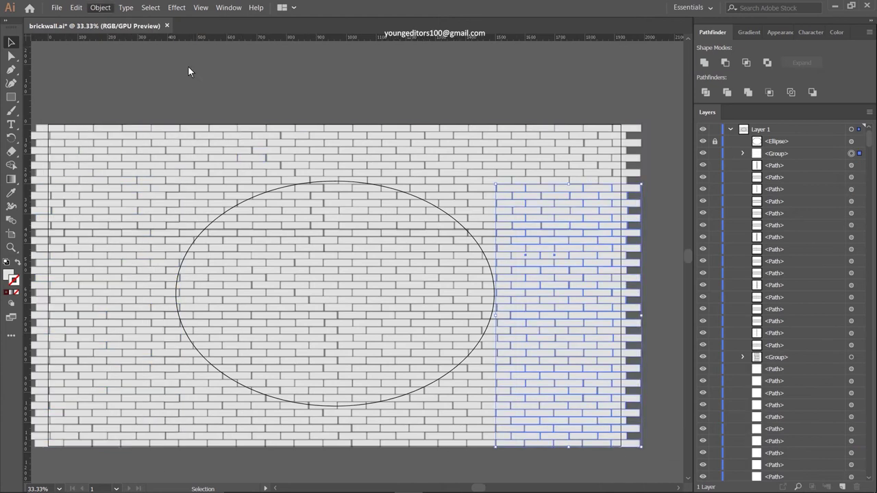
left_click(226, 425, "shift")
left_click(579, 254, "shift")
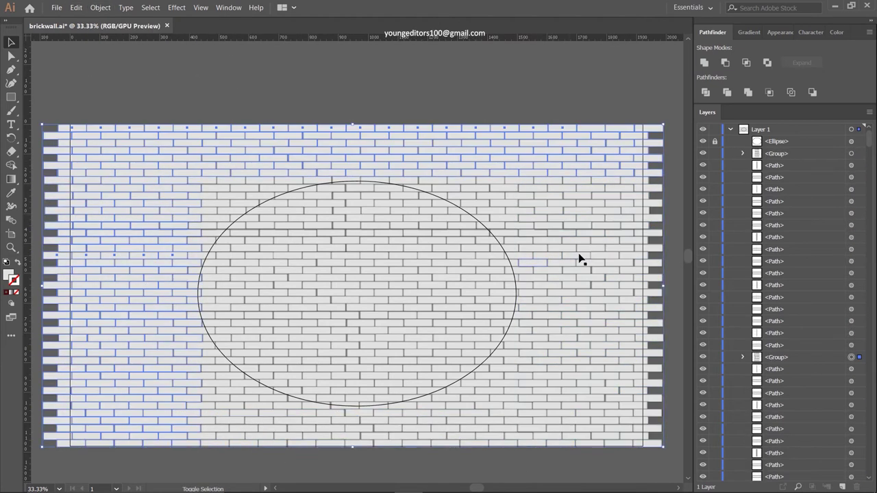
left_click(100, 7)
left_click(168, 81)
key("ctrl+s")
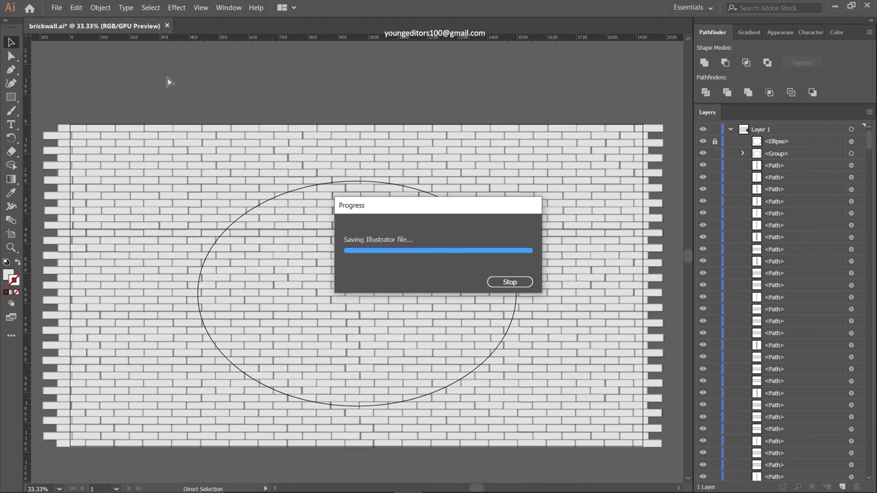
Step: Select the brick wall and set a black fill
left_click(174, 290)
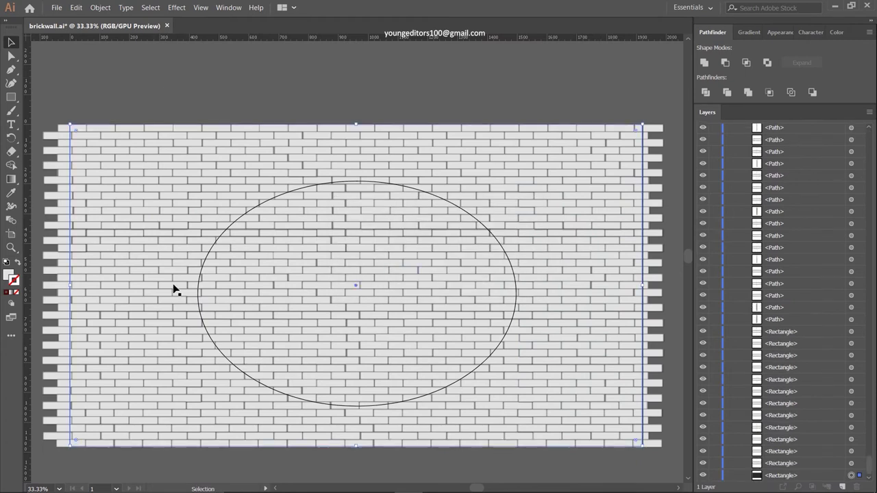
double_click(8, 276)
left_click(557, 176)
Step: Pull a loose brick out, give it a drop shadow, and place a copy over the black gap
left_click_drag(361, 189, 382, 199)
key("ctrl+equal")
key("ctrl+equal")
left_click_drag(325, 142, 292, 137)
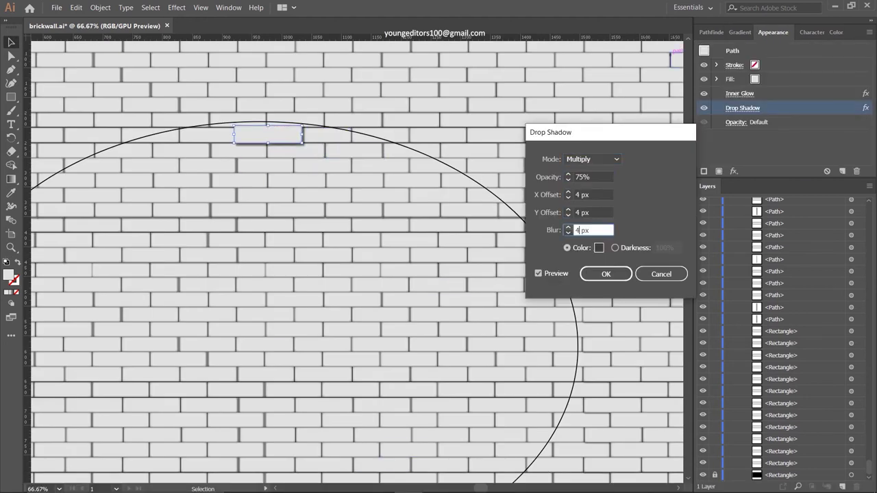
key("Return")
left_click_drag(358, 139, 373, 137)
right_click(373, 137)
left_click(387, 144)
left_click_drag(293, 137, 396, 140)
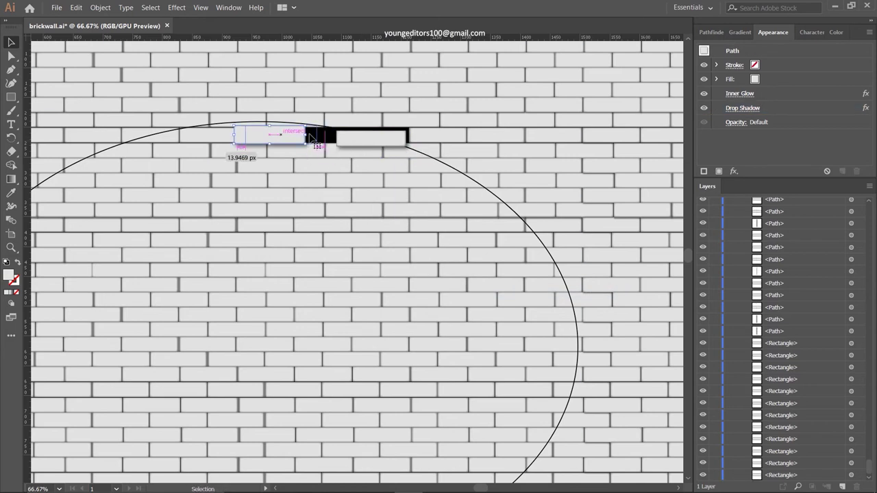
Step: With Direct Selection, nudge top-row bricks out of place around the hole and save
key("a")
left_click(211, 180)
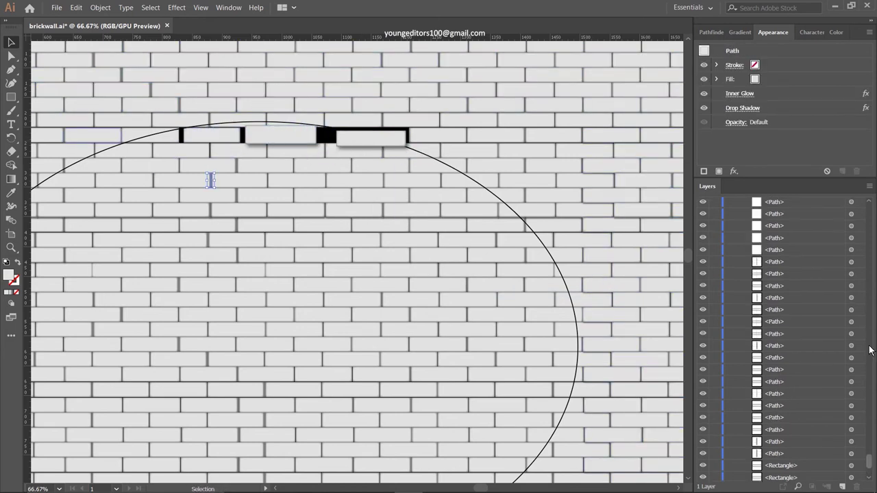
left_click_drag(287, 134, 290, 137)
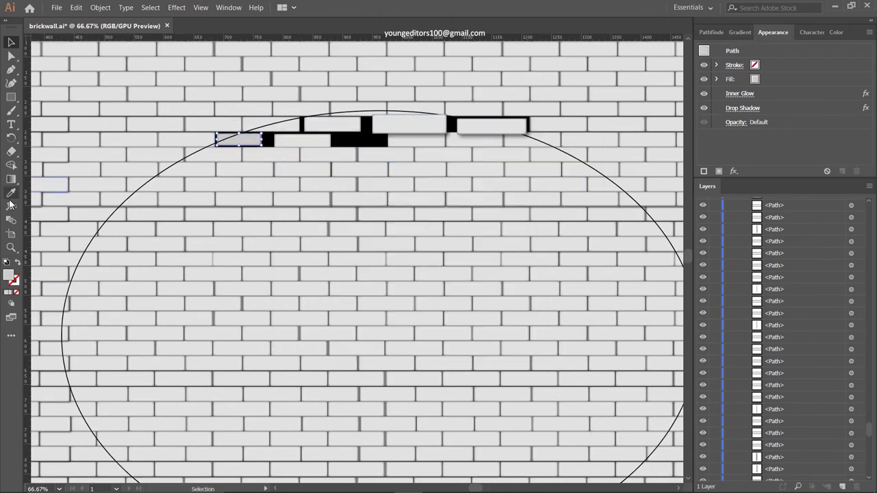
left_click(515, 130)
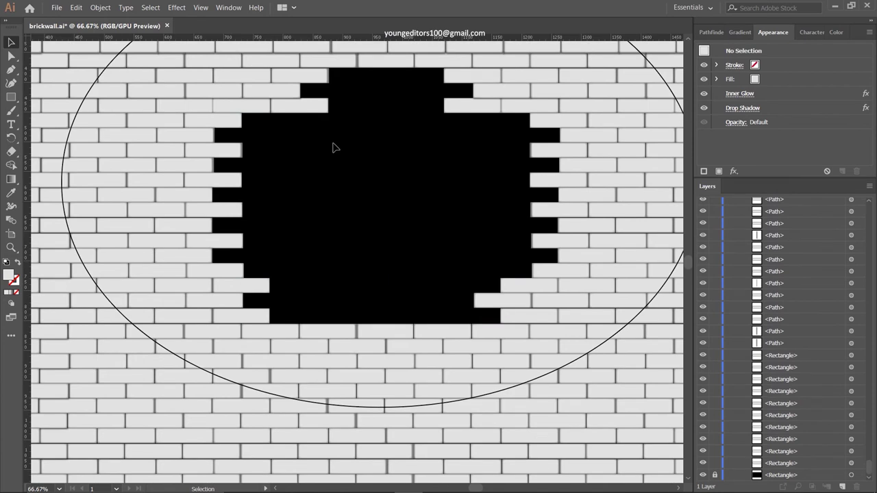
key("ctrl+s")
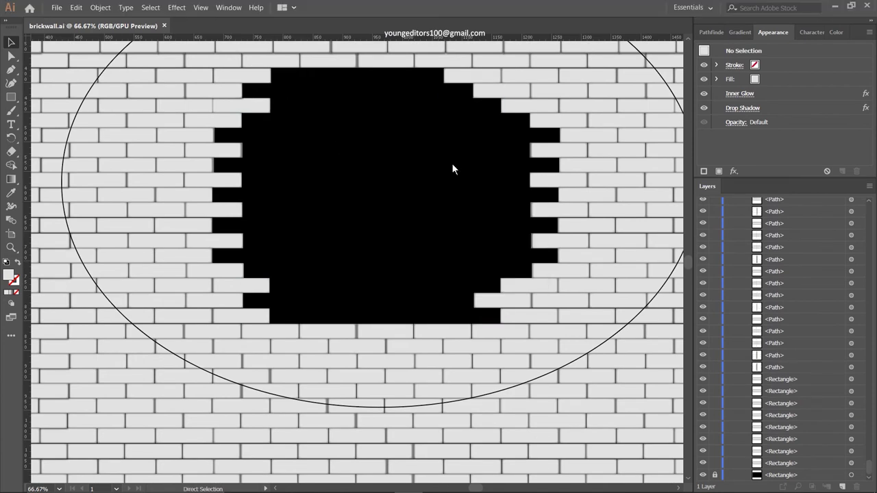
Step: Pull a brick above the hole, set its Drop Shadow to X -8, Y 8, Blur 3 px, and tilt it
scroll(415, 199, "up", 3)
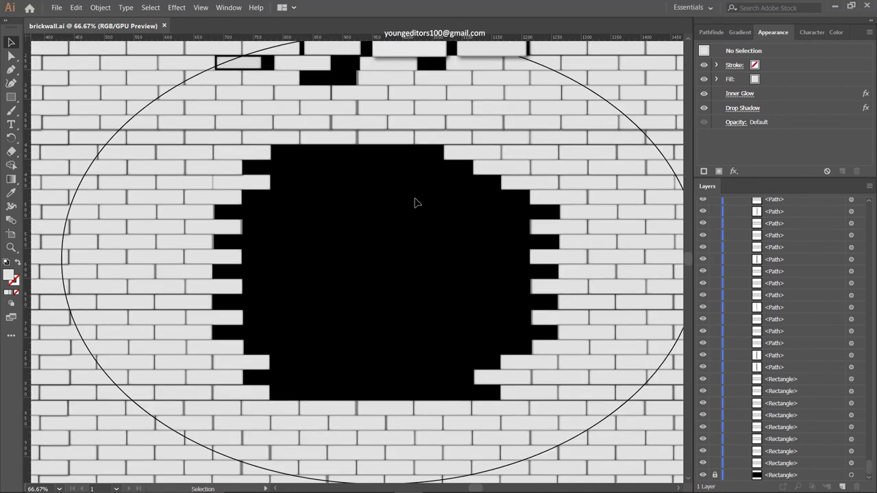
scroll(387, 122, "up", 2)
left_click_drag(290, 136, 303, 143)
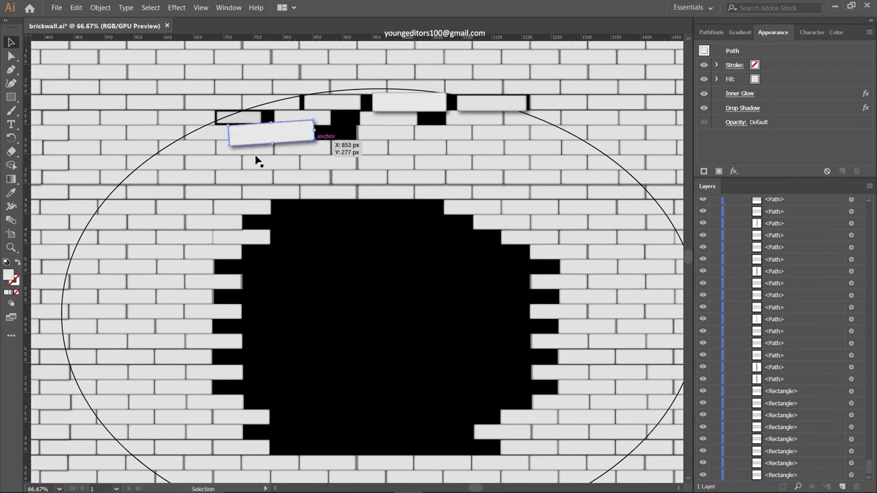
left_click(743, 107)
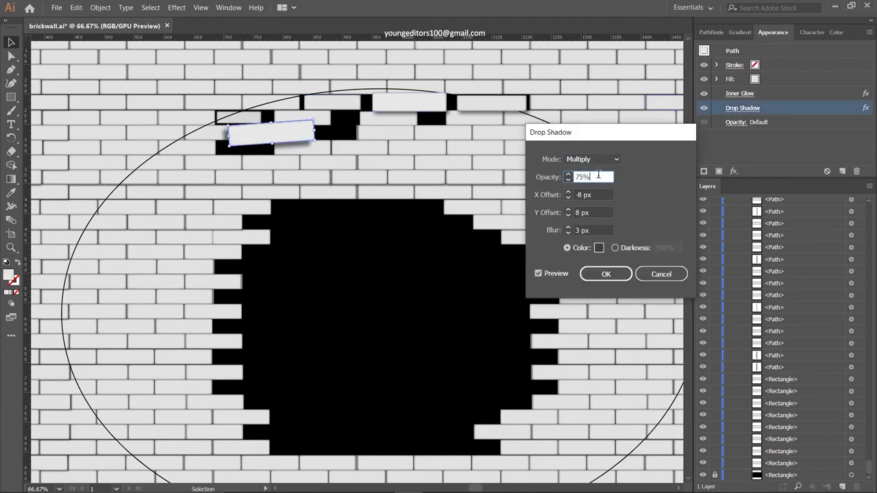
left_click(599, 248)
left_click(566, 179)
left_click(605, 274)
mouse_move(335, 148)
left_mouse_down()
mouse_move(272, 118)
mouse_move(271, 137)
left_mouse_up()
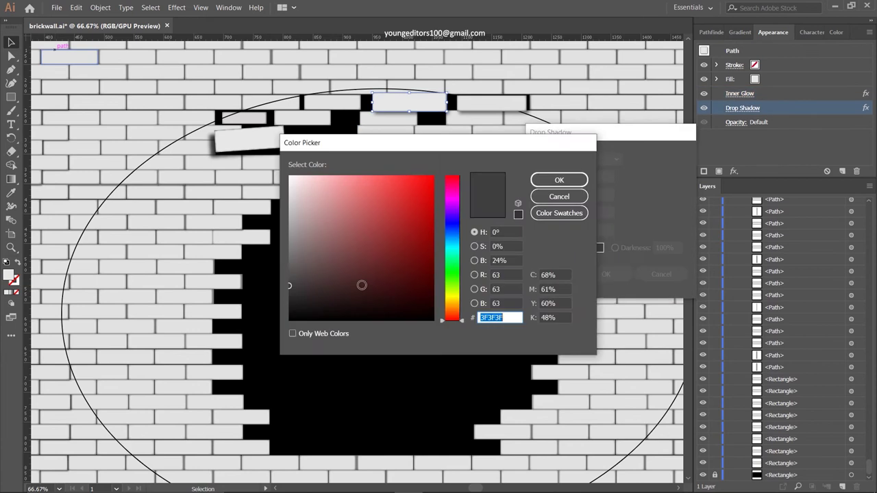
key("Return")
key("Return")
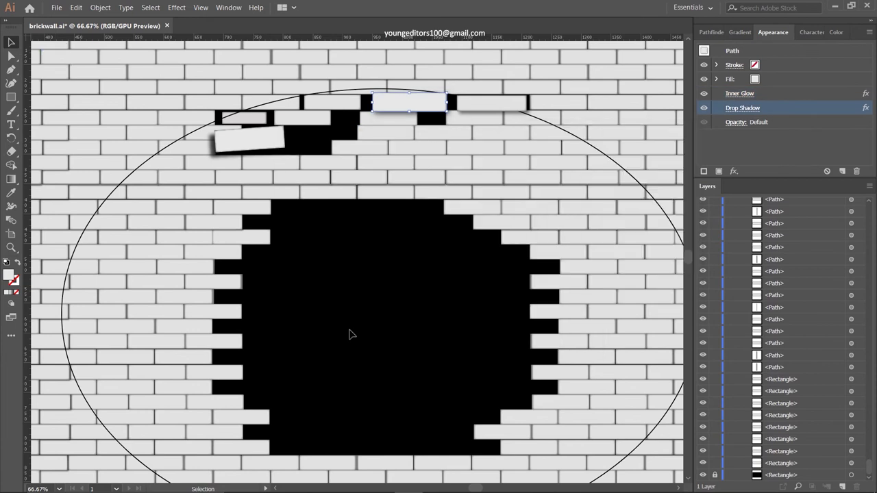
Step: Give the brick an Outer Glow in Multiply at 100% opacity with 5 px blur
left_click(740, 107)
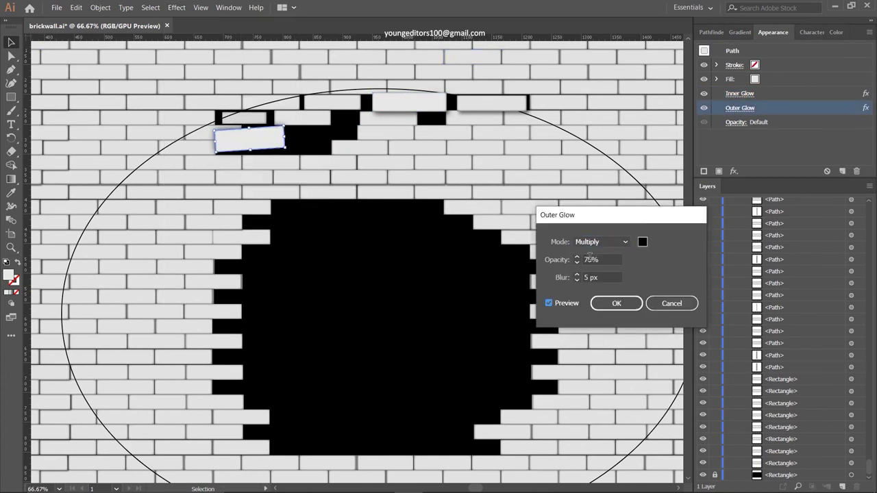
left_click(642, 241)
left_click(562, 176)
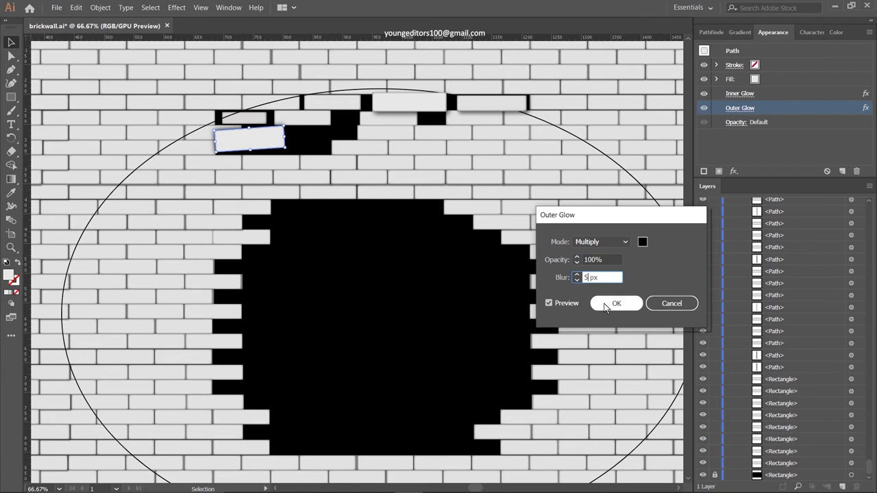
left_click(616, 303)
Step: Place more tilted loose brick copies across the gap at the upper right of the hole
left_click(350, 152)
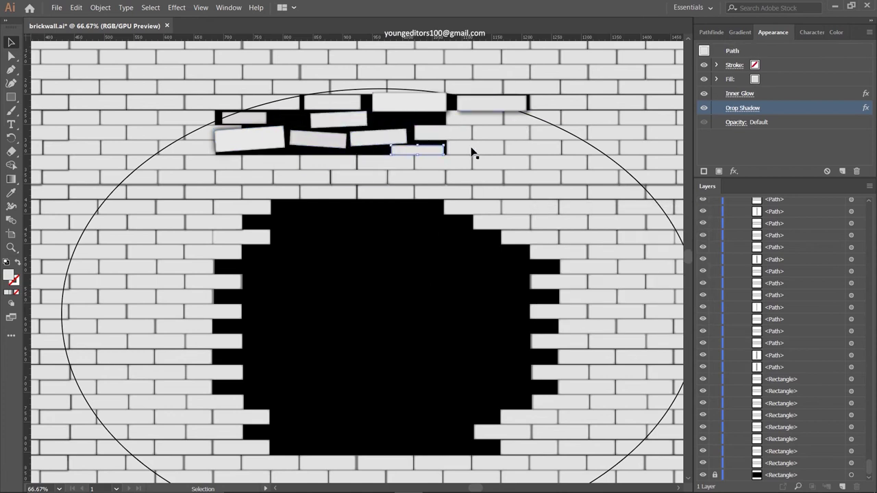
left_click_drag(568, 152, 538, 151)
left_click_drag(452, 133, 505, 138)
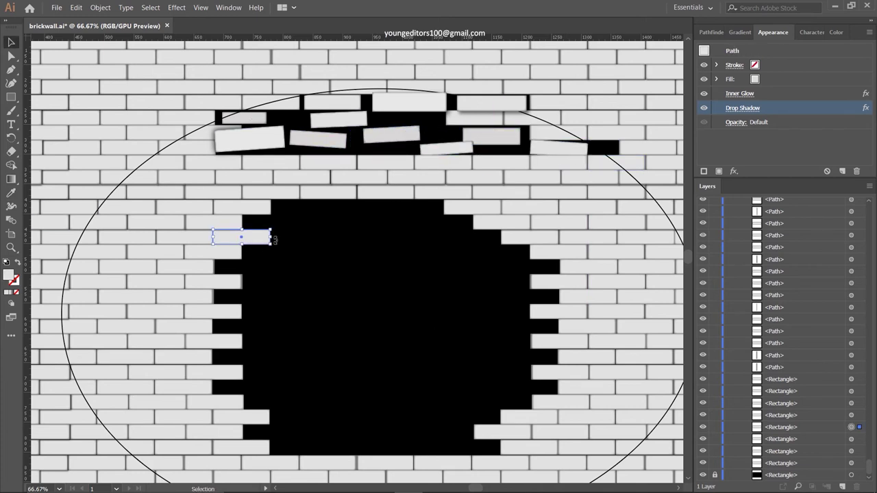
left_click(276, 240)
left_click_drag(347, 249, 447, 292)
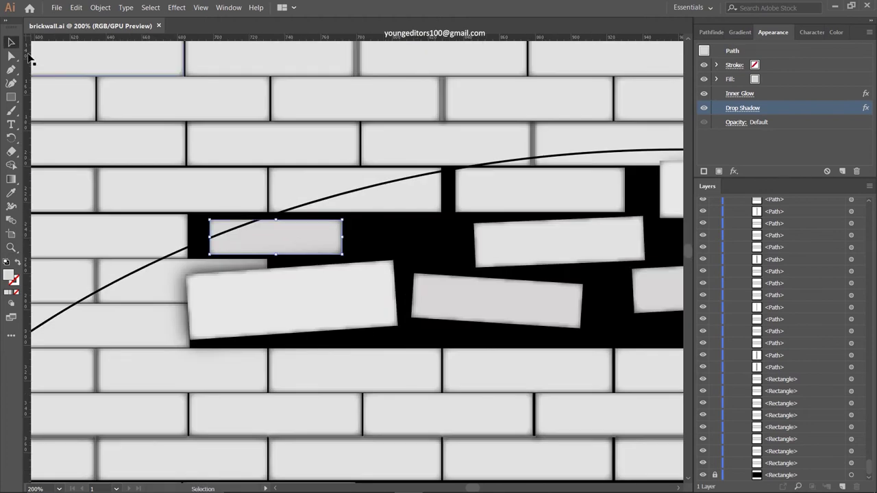
Step: Draw a grey 3D side face on one loose brick and adjust its corners
left_click_drag(348, 223, 355, 227)
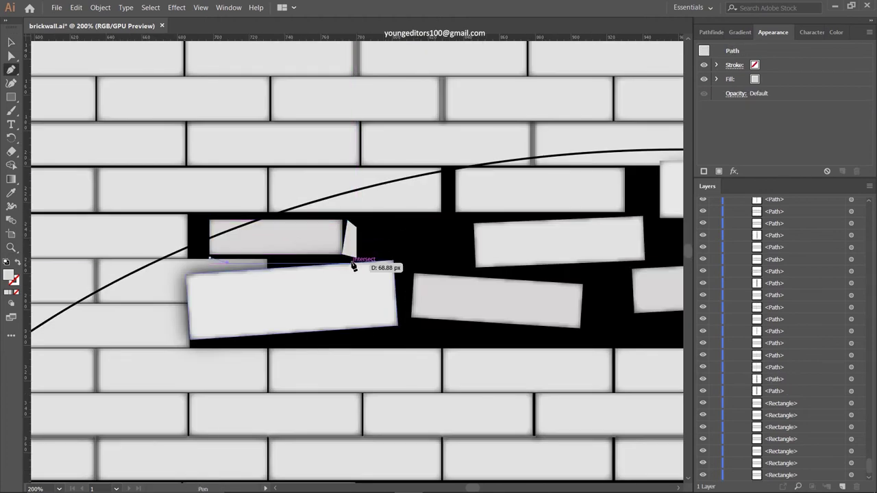
left_click(562, 179)
key("a")
left_click_drag(209, 253, 210, 252)
left_click_drag(349, 270, 352, 229)
double_click(9, 275)
left_click_drag(291, 191, 287, 263)
key("Return")
key("v")
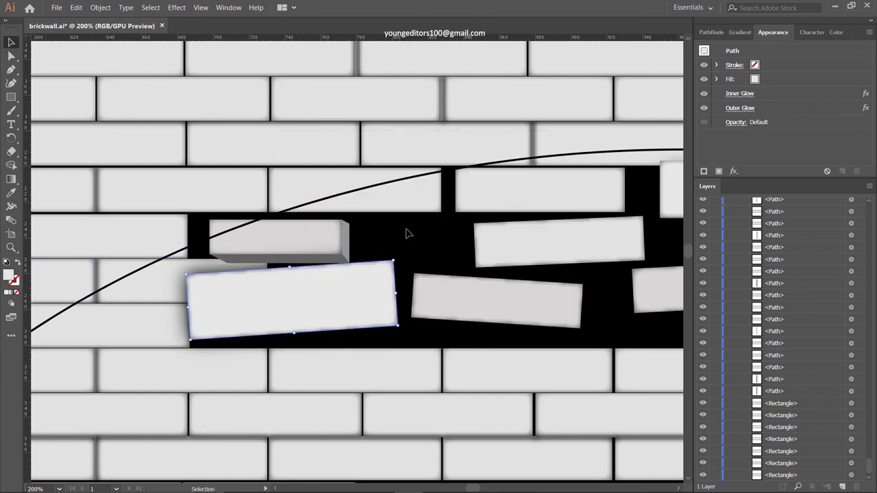
Step: Knock out bricks left of the hole to leave black gaps, and move a small brick up
key("z")
left_click(396, 147, "alt")
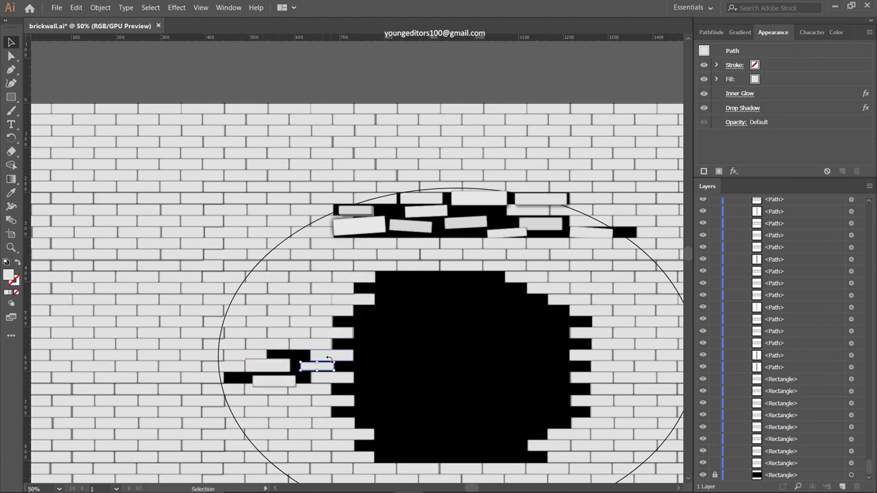
left_click_drag(329, 359, 322, 374)
left_click_drag(285, 337, 318, 347)
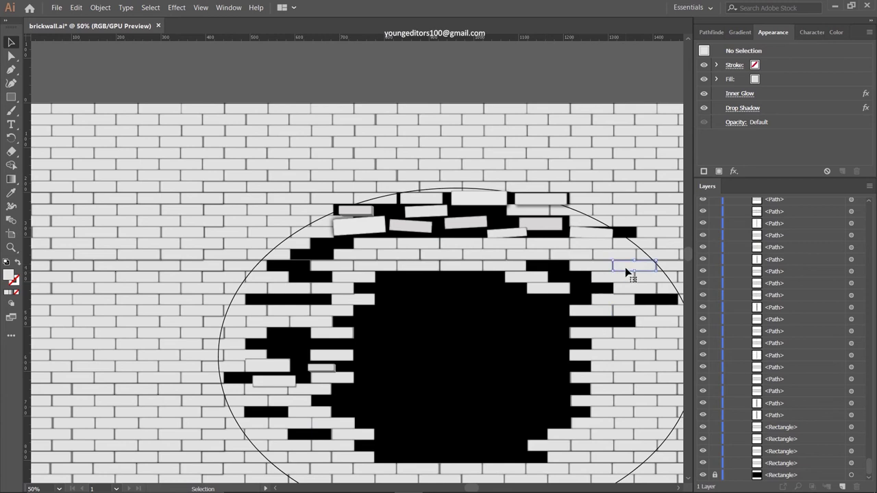
left_click_drag(321, 368, 299, 305)
right_click(561, 183)
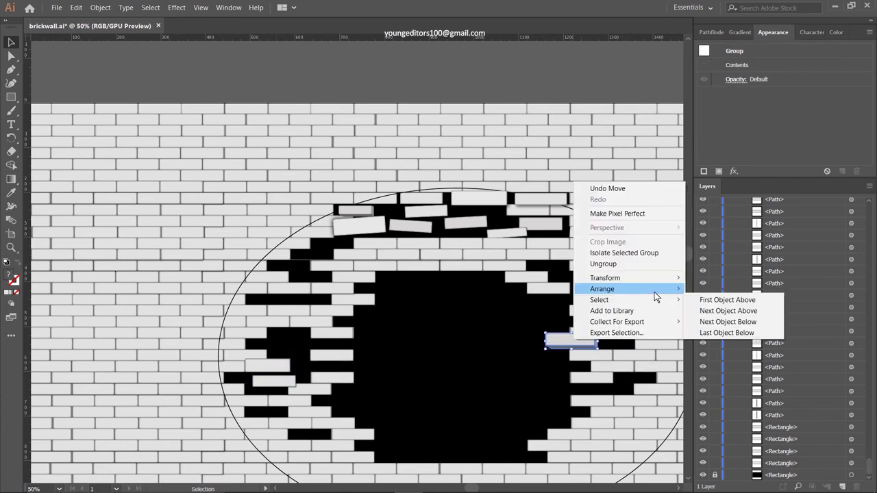
left_click(475, 308)
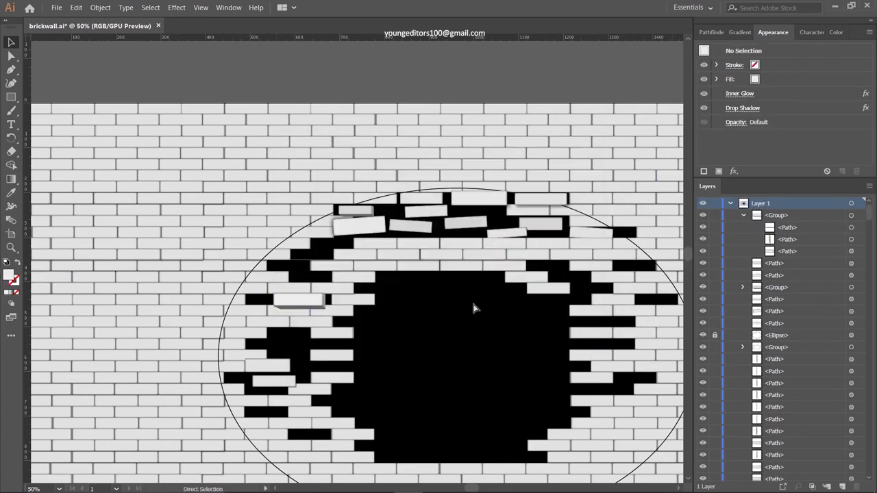
Step: Save the file, delete the guide ellipse, and rotate a brick into the hole
key("ctrl+s")
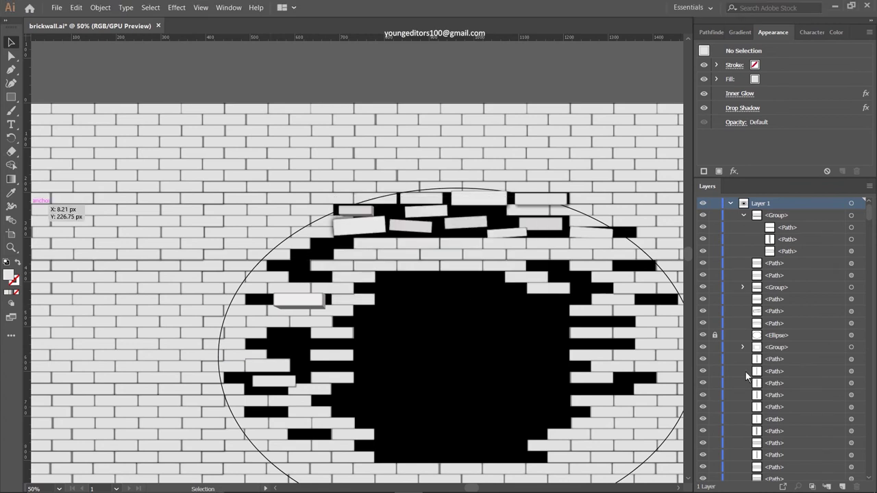
scroll(835, 312, "down", 2)
scroll(333, 325, "down", 3)
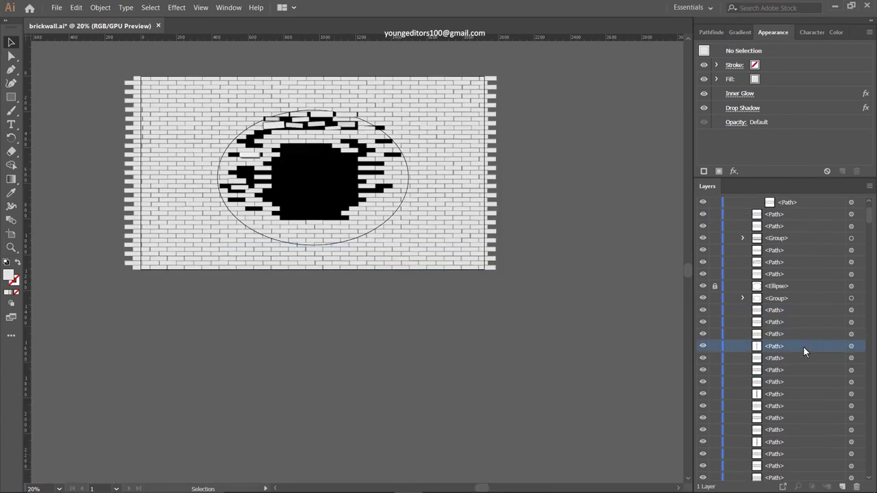
key("ctrl+equal")
key("ctrl+equal")
key("ctrl+equal")
key("ctrl+z")
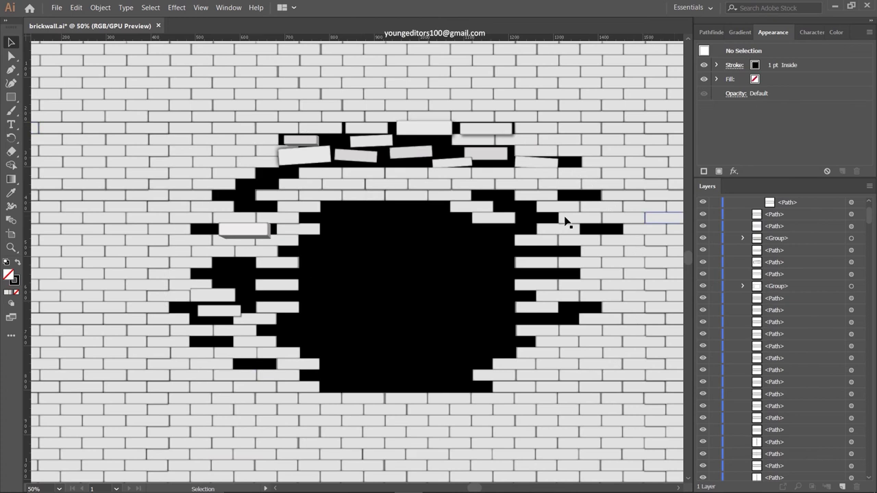
mouse_move(217, 246)
left_mouse_down()
mouse_move(336, 254)
mouse_move(411, 304)
left_mouse_up()
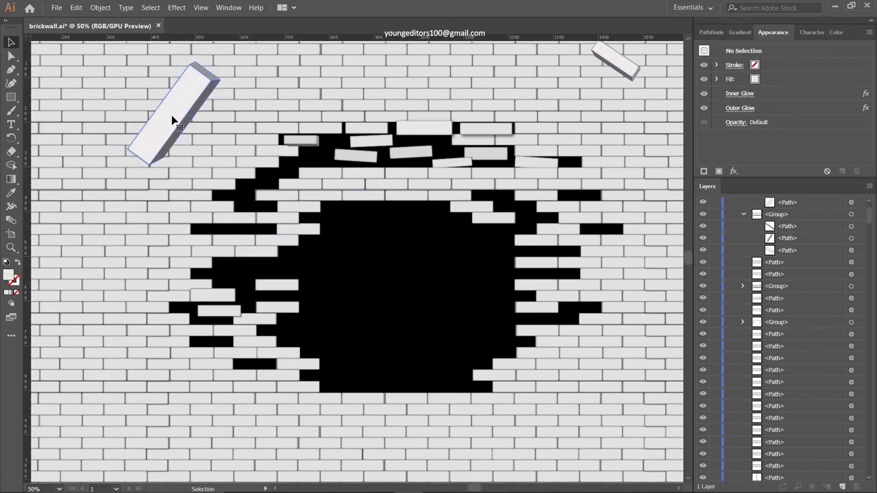
Step: Copy a 3D brick from the top gap and place it left of the hole
right_click(388, 255)
left_click(554, 217)
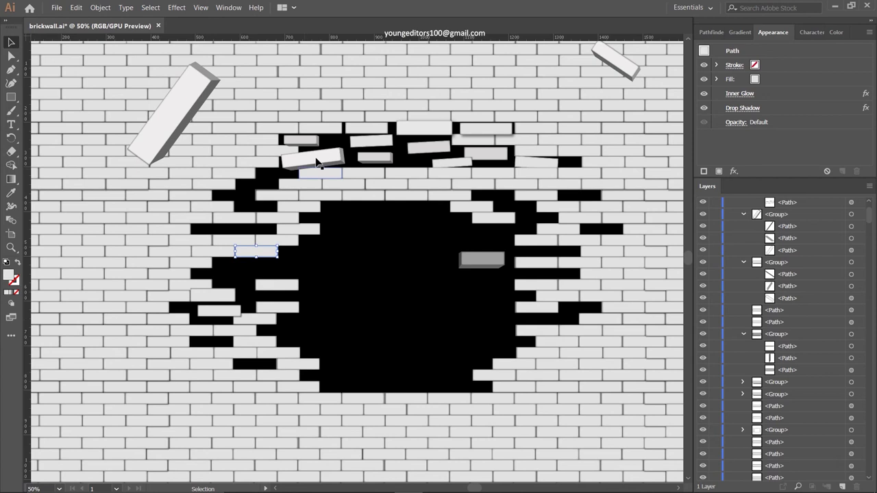
mouse_move(313, 180)
left_mouse_down()
mouse_move(316, 265)
mouse_move(238, 263)
left_mouse_up()
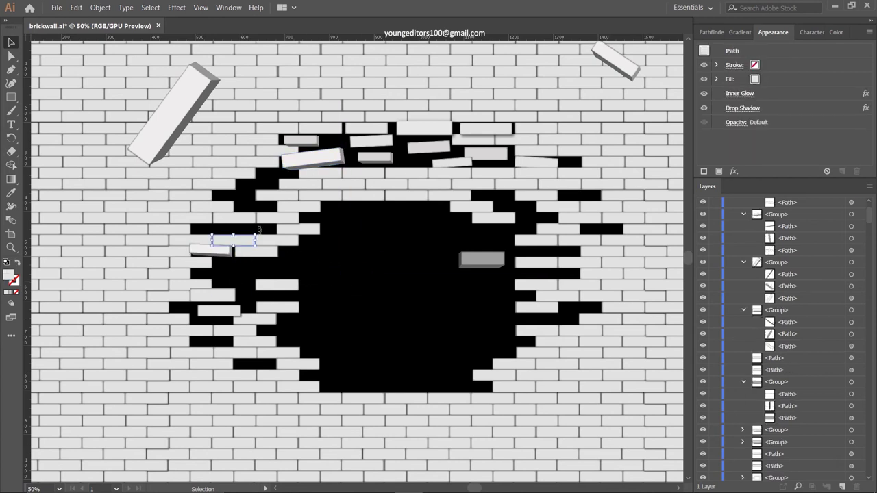
left_click_drag(259, 229, 236, 221)
left_click(180, 260)
key("ctrl+v")
Step: Place a large rotated brick toward the lower-right corner and small bricks inside the hole
left_click_drag(381, 292, 610, 313)
left_click_drag(404, 301, 486, 385)
left_click_drag(411, 214, 542, 355)
key("ctrl+shift+a")
left_click_drag(379, 163, 374, 268)
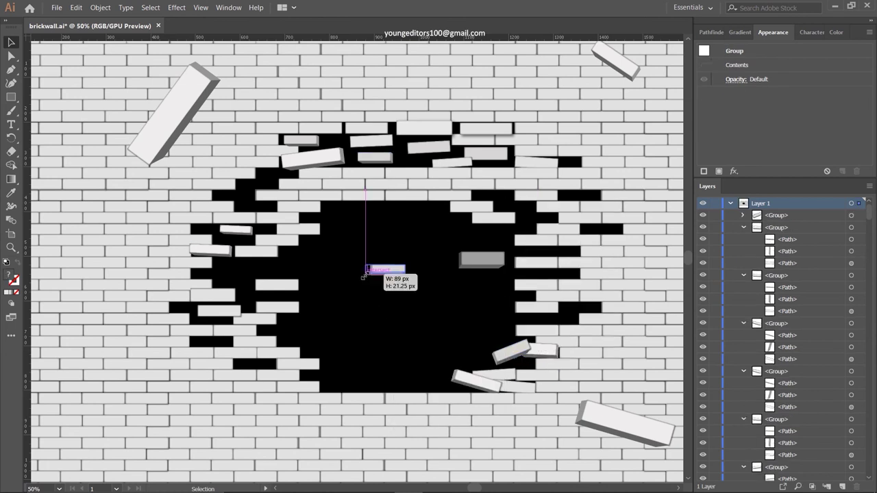
key("ctrl+equal")
key("ctrl+equal")
key("ctrl+equal")
left_click_drag(322, 239, 317, 239)
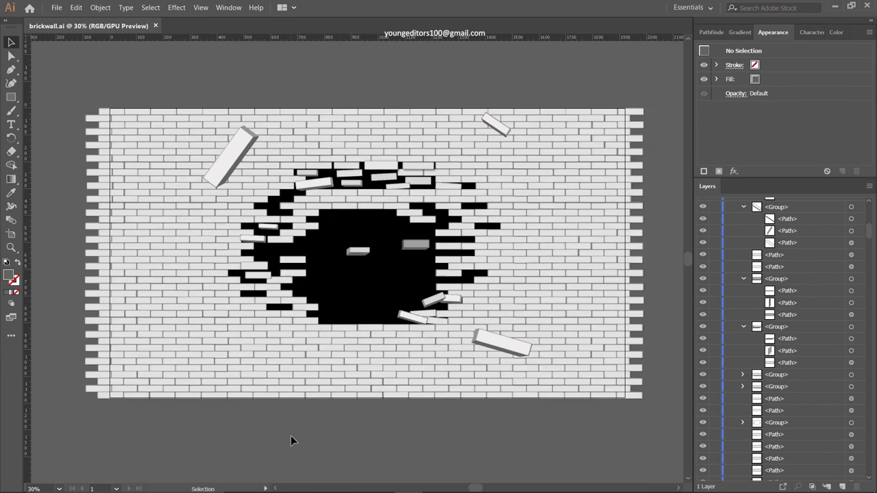
Step: Move small grey brick pieces from the hole's edge into the hole
left_click(200, 7)
left_click(282, 92)
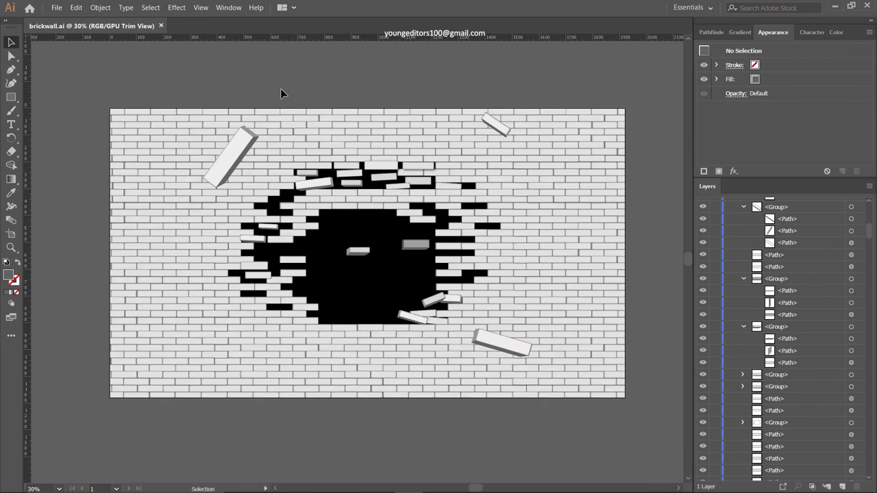
key("ctrl+equal")
left_click_drag(319, 223, 503, 269)
key("ctrl+shift+a")
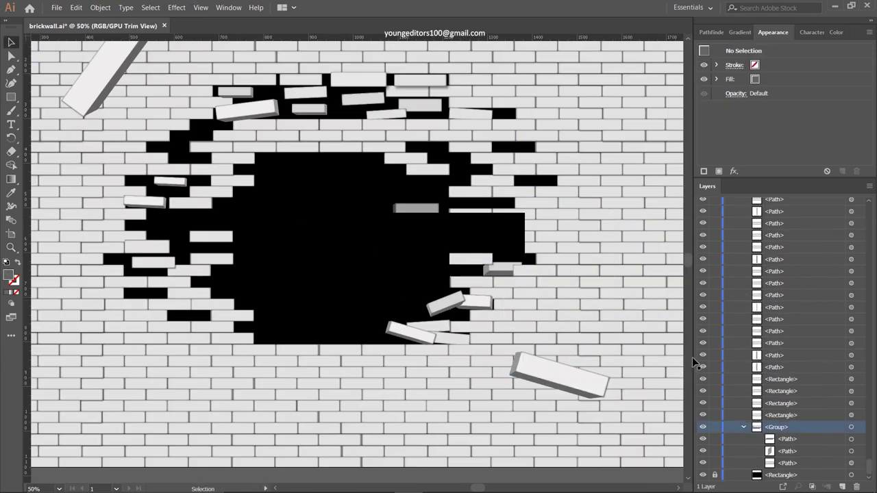
left_click(486, 269)
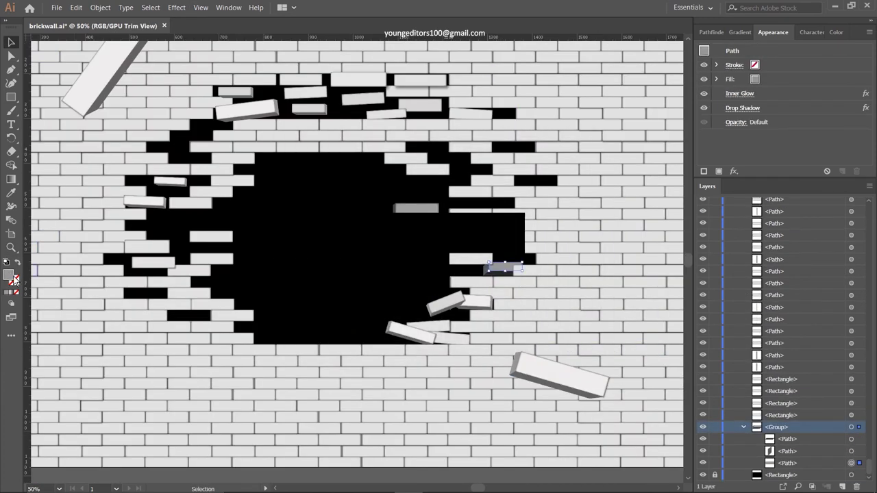
left_click_drag(501, 268, 342, 237)
Step: Reposition another small brick fragment lower inside the hole
left_click(415, 211)
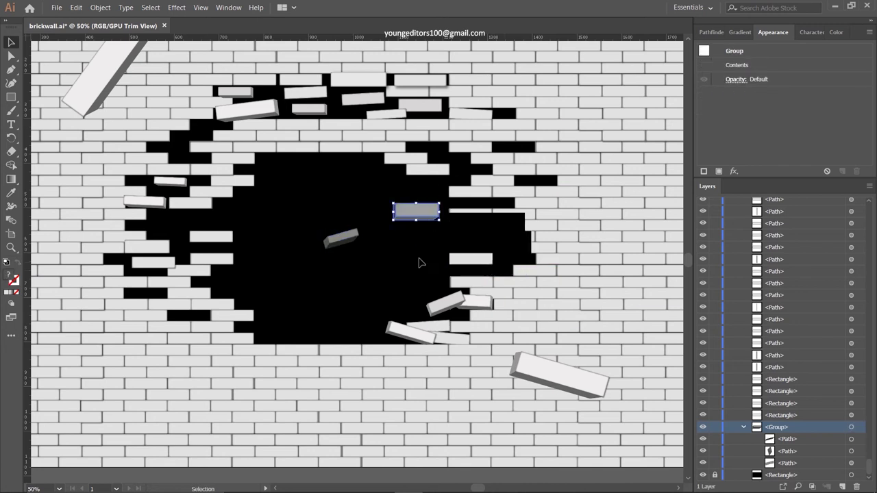
left_click_drag(411, 206, 350, 201)
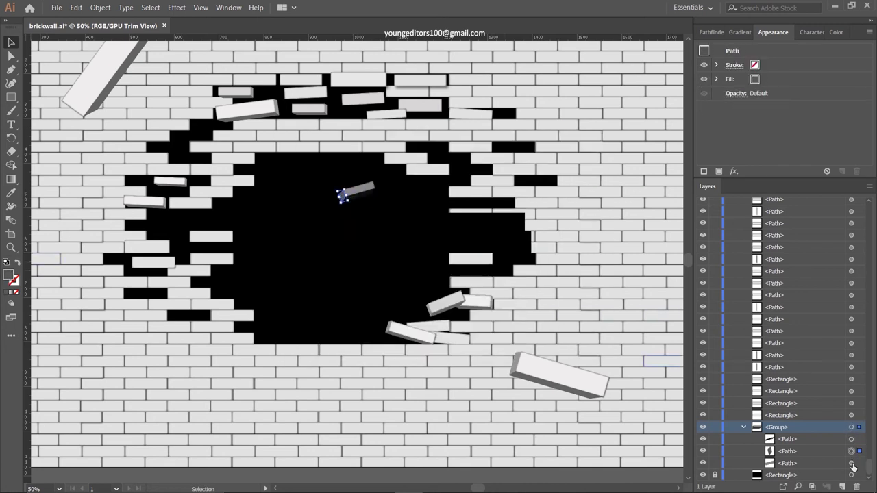
key("ctrl+z")
left_click_drag(348, 239, 376, 269)
left_click_drag(301, 260, 302, 259)
left_click(370, 247)
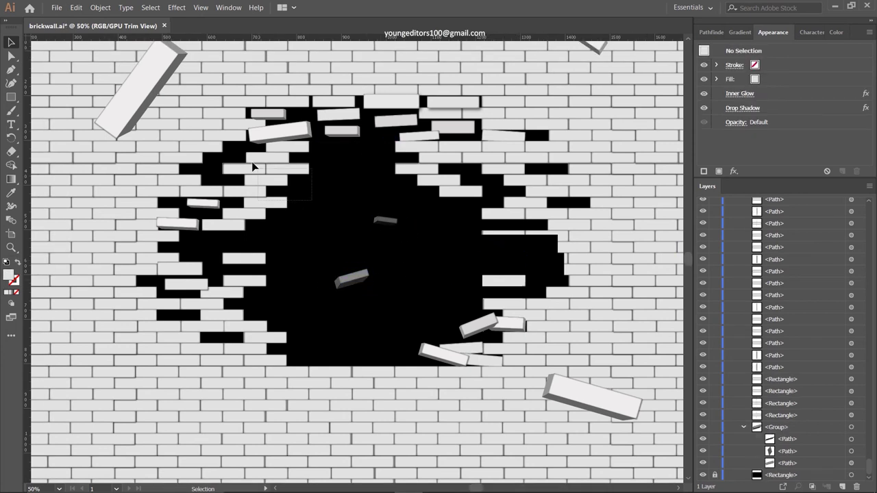
Step: Nudge the loose bricks near the hole's top edge and give one a dark-grey fill
left_click(215, 196)
left_click(336, 257)
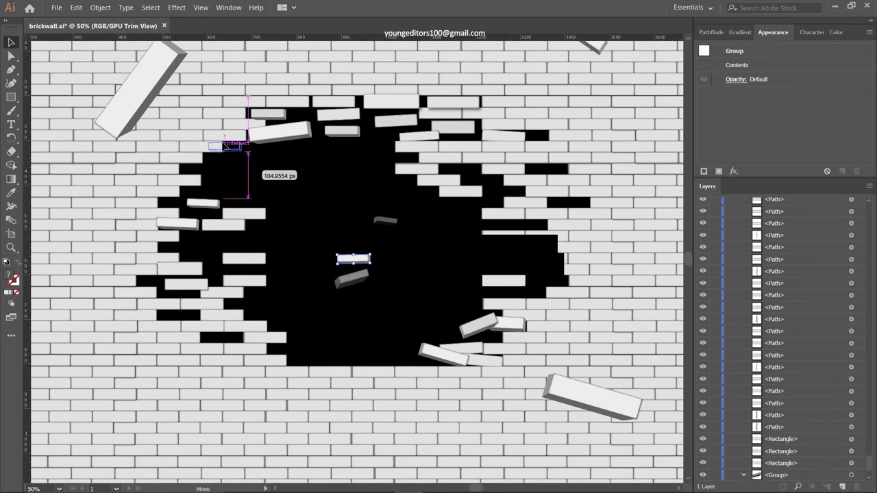
left_click_drag(223, 146, 225, 146)
key("ctrl+1")
mouse_move(353, 275)
left_mouse_down()
mouse_move(424, 298)
mouse_move(423, 318)
left_mouse_up()
double_click(9, 275)
left_click(538, 181)
key("a")
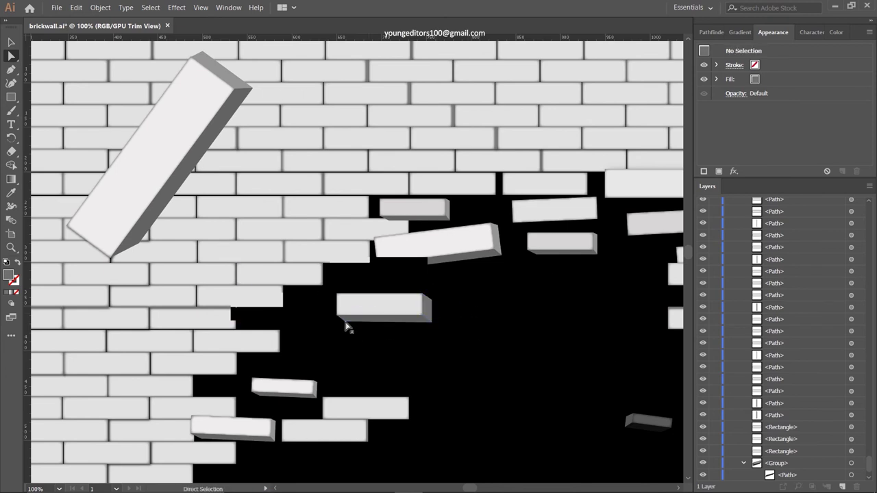
Step: Make the large tilted brick's face grey
key("v")
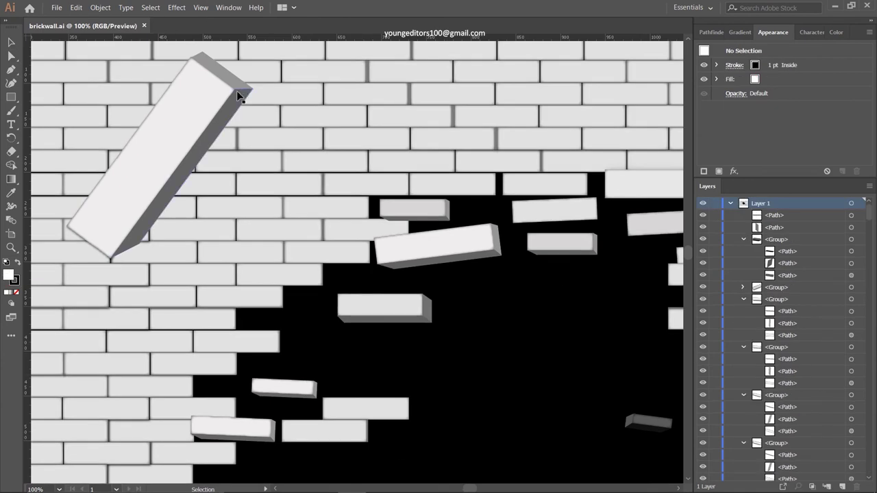
left_click(239, 94)
left_click(532, 225)
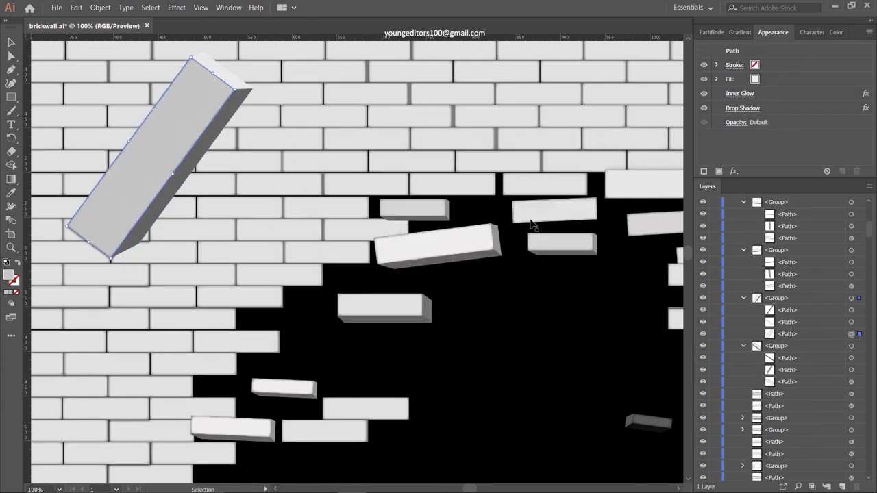
scroll(404, 315, "right", 5)
left_click(240, 243)
key("z")
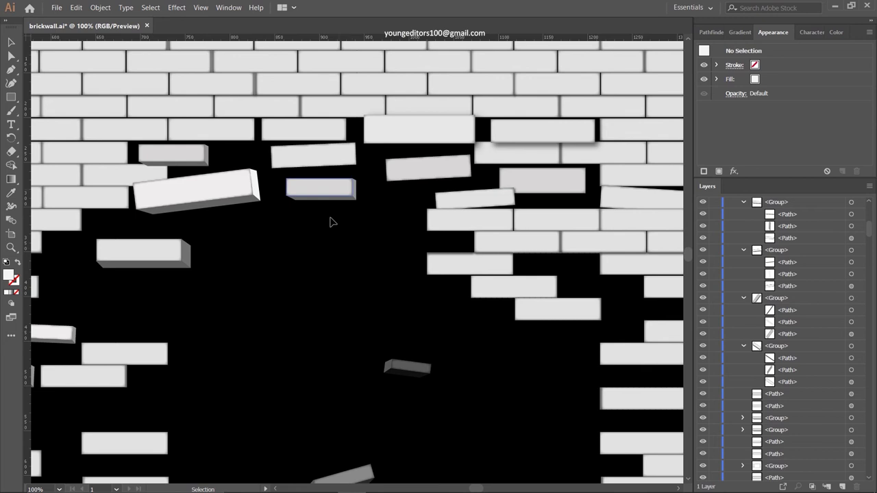
left_click(326, 236, "alt")
left_click(326, 236)
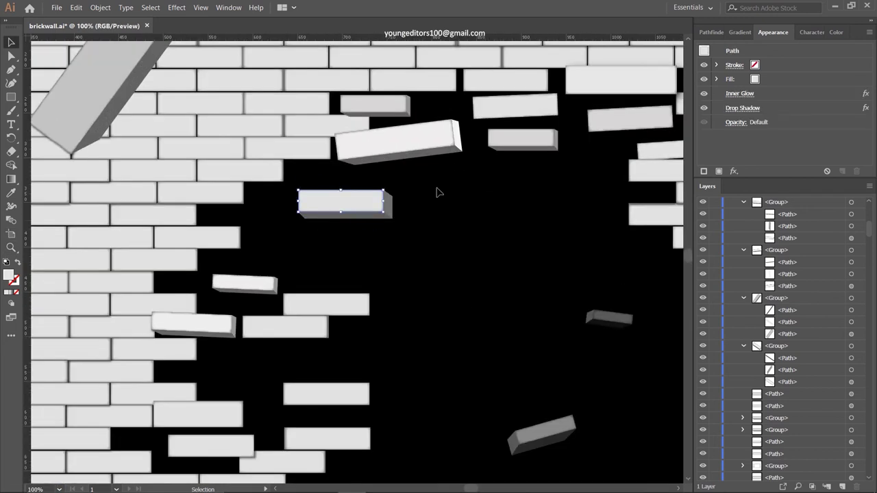
key("v")
Step: Move floating bricks up-left into wall gaps and out of their parent group
left_click_drag(342, 203, 242, 173)
left_click(541, 434, "shift")
left_click(345, 206)
left_click_drag(345, 206, 199, 195)
left_click(288, 235)
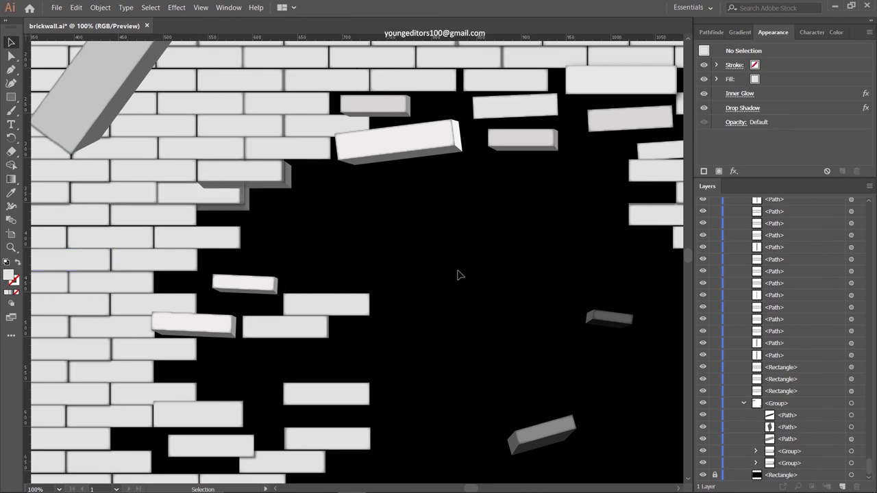
left_click(241, 170)
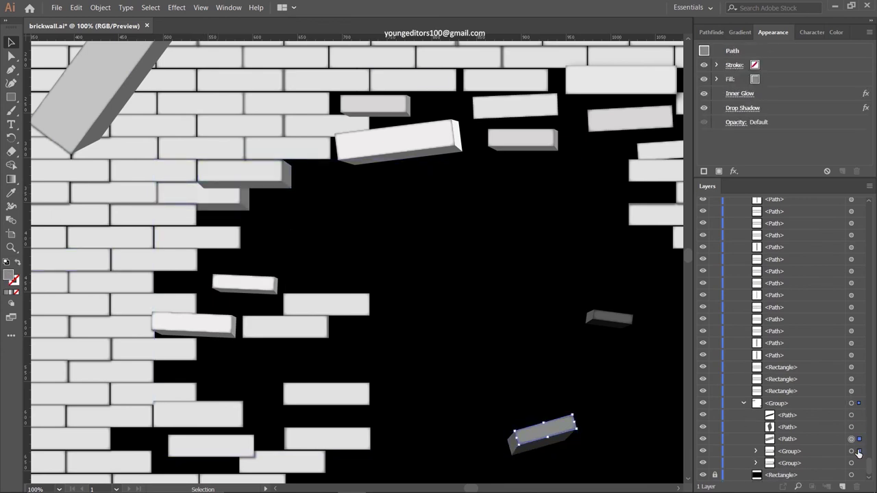
left_click_drag(788, 463, 781, 403)
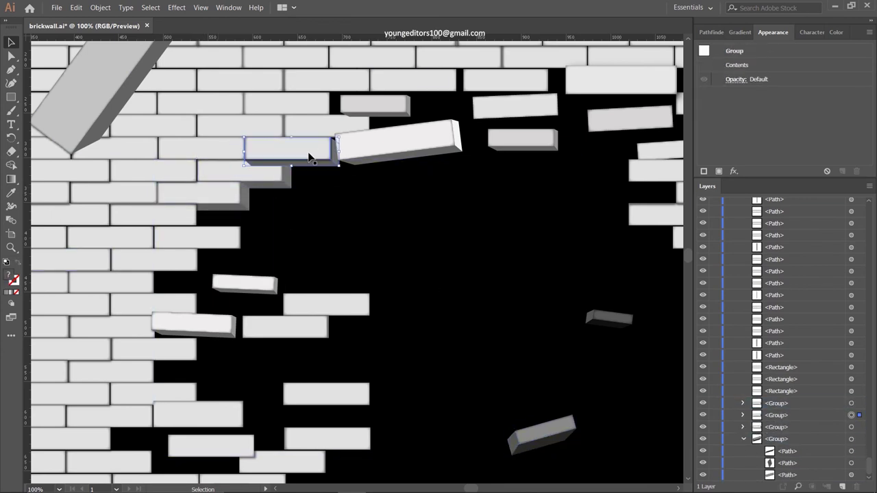
Step: Copy bricks down the wall into the lower gaps
scroll(491, 286, "up", 1)
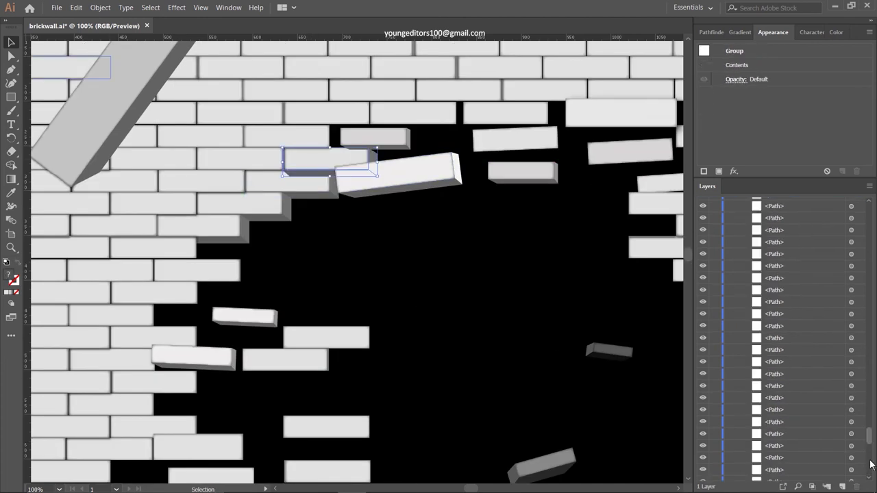
scroll(402, 298, "down", 3)
mouse_move(201, 123)
left_mouse_down()
mouse_move(164, 142)
mouse_move(252, 163)
left_mouse_up()
left_click_drag(202, 137, 202, 179)
left_click_drag(164, 261, 159, 399)
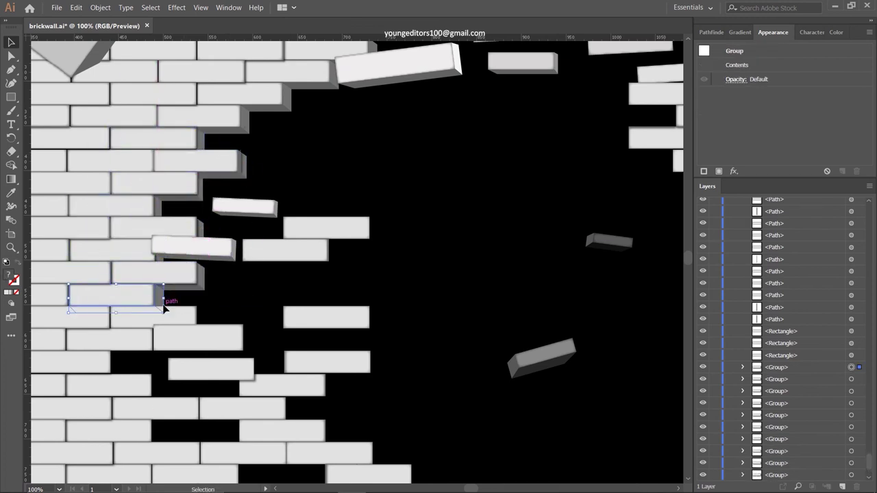
left_click_drag(289, 411, 330, 431)
scroll(499, 417, "down", 5)
left_click_drag(410, 276, 386, 291)
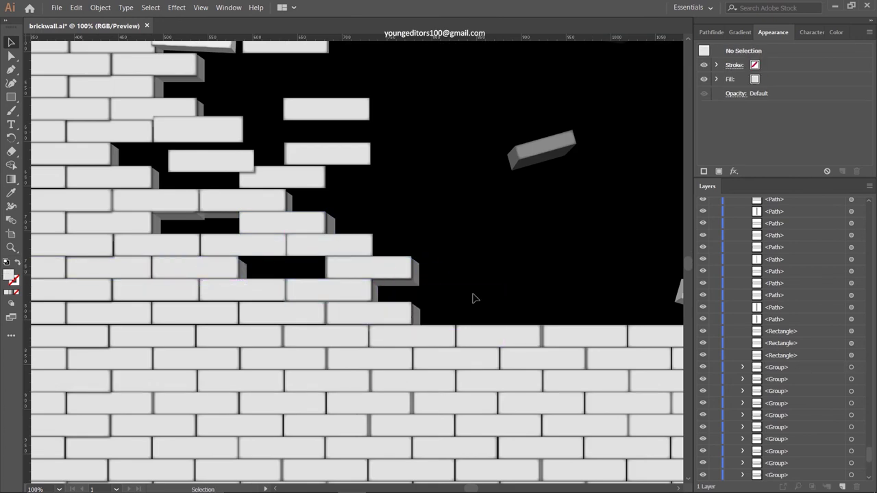
Step: Add a small dark-grey brick fragment inside the hole
scroll(473, 297, "up", 3)
left_click(204, 229)
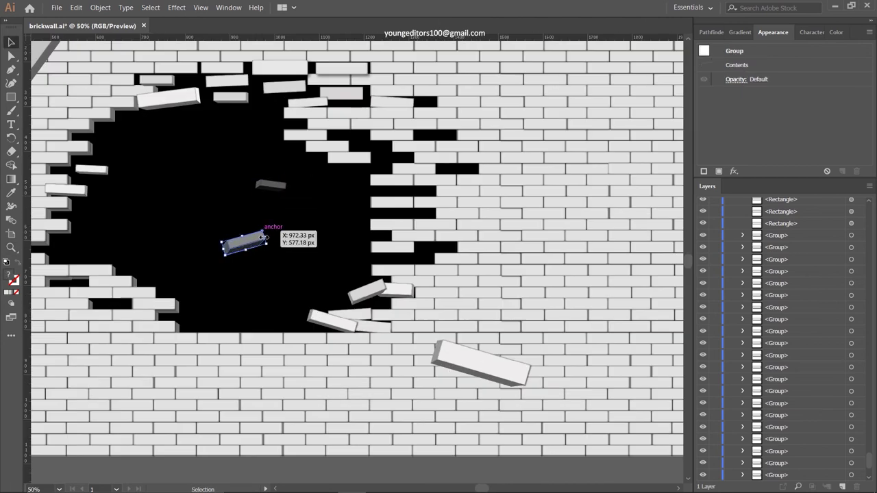
left_click_drag(262, 237, 262, 237)
left_click_drag(248, 157, 204, 141)
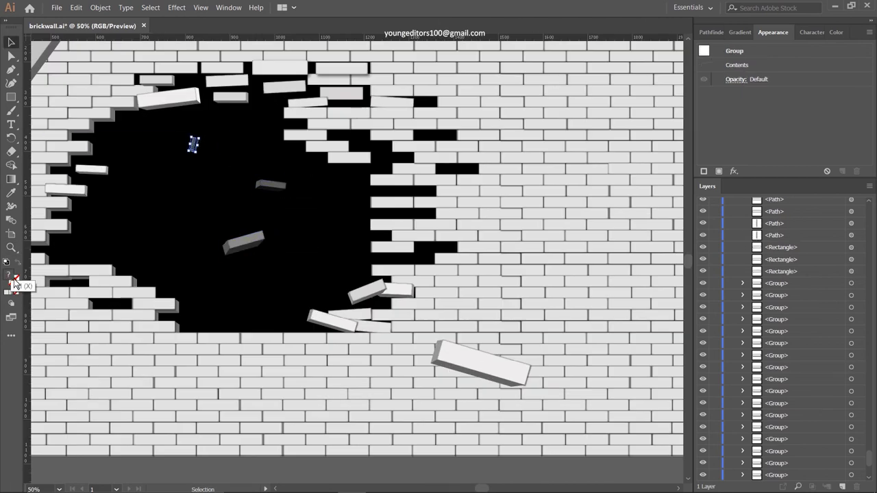
double_click(8, 275)
key("Return")
key("Return")
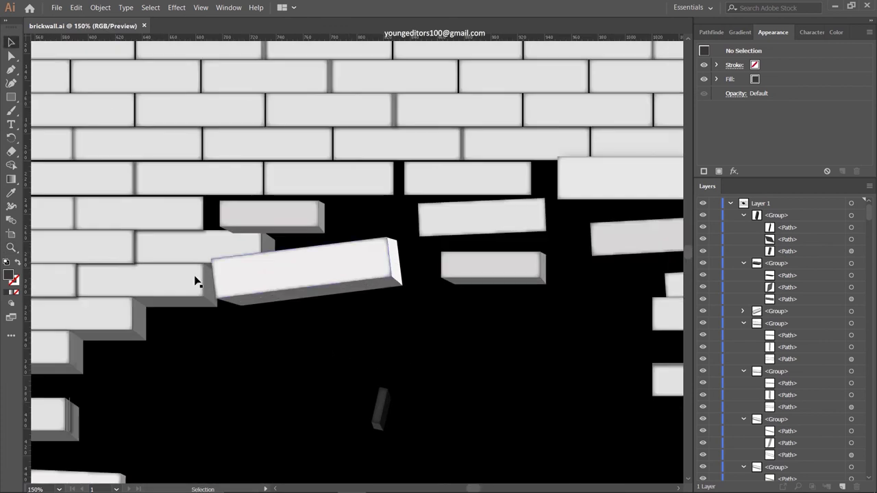
Step: Copy a brick group next to the hole and select the neighbouring row bricks
mouse_move(195, 281)
left_mouse_down()
mouse_move(246, 175)
mouse_move(205, 220)
left_mouse_up()
left_click(172, 297)
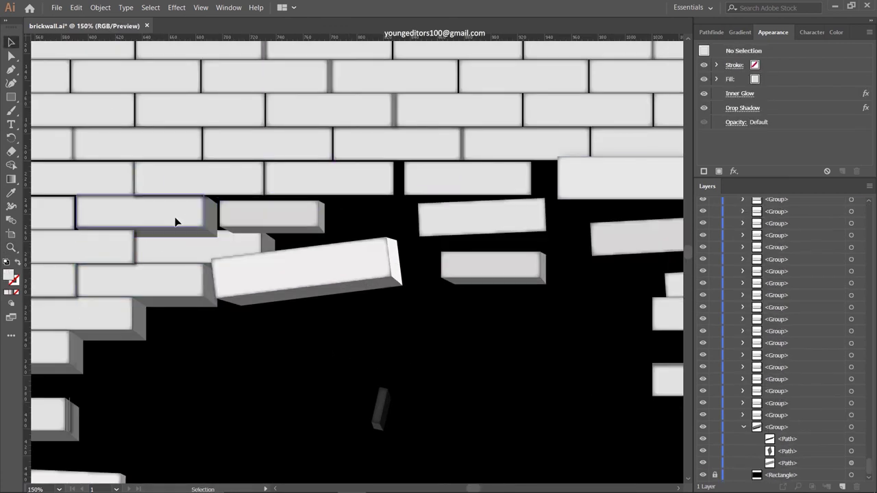
left_click_drag(239, 183, 232, 192)
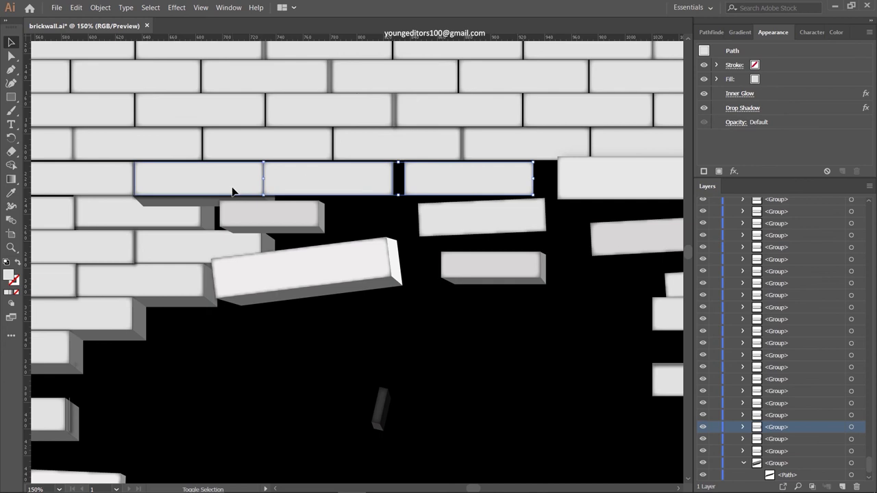
left_click(382, 190)
left_click(246, 182)
left_click(466, 180)
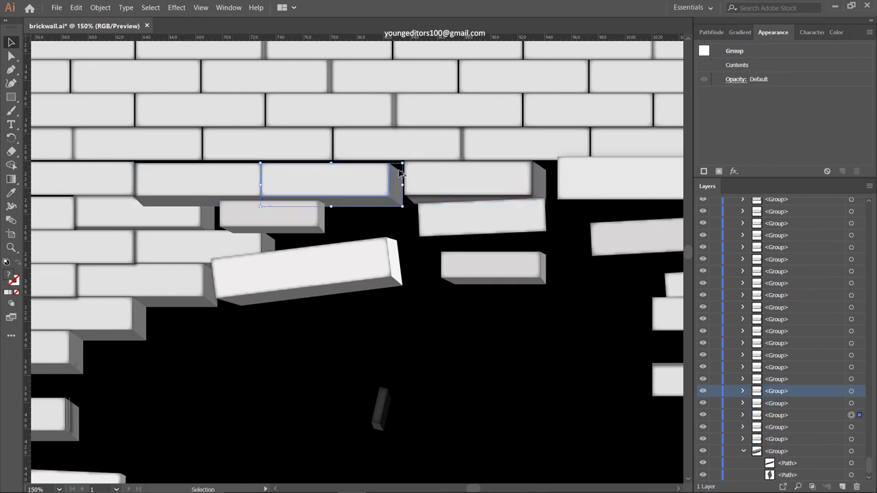
left_click(202, 209)
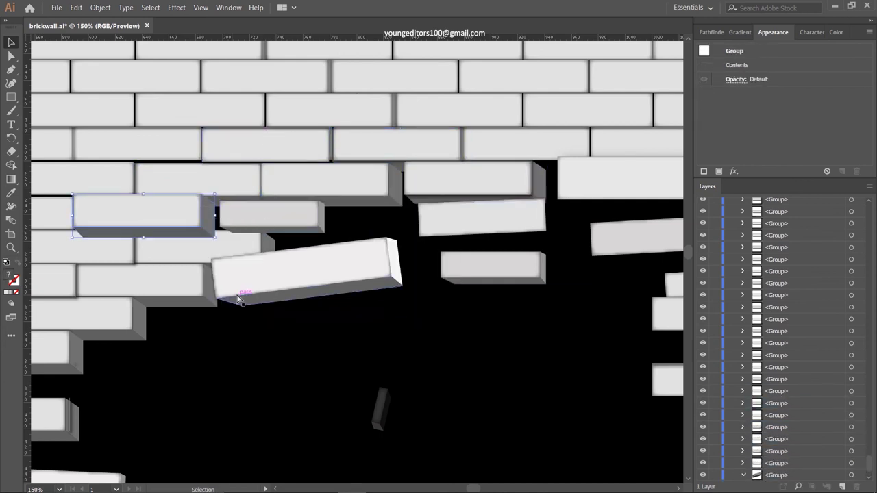
left_click(503, 376)
left_click_drag(110, 178, 263, 169)
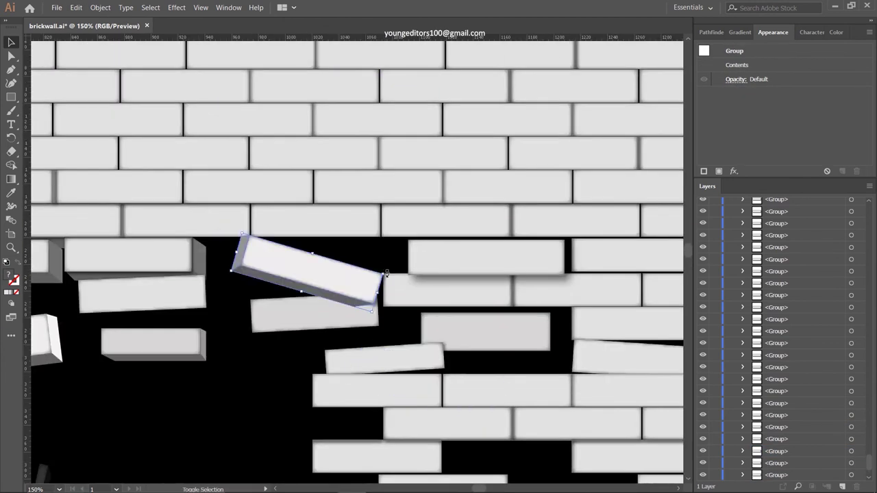
Step: Level the tilted bricks, fill the gap in the row, and group them
left_click_drag(387, 274, 372, 278)
left_click_drag(561, 274, 616, 274)
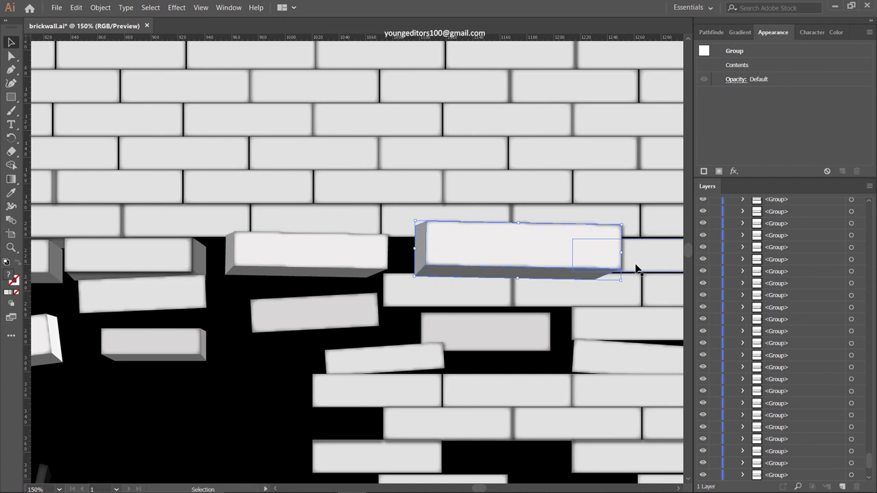
scroll(274, 407, "down", 3)
mouse_move(313, 215)
left_mouse_down()
mouse_move(336, 180)
mouse_move(176, 180)
left_mouse_up()
scroll(176, 179, "right", 5)
left_click_drag(274, 171, 406, 172)
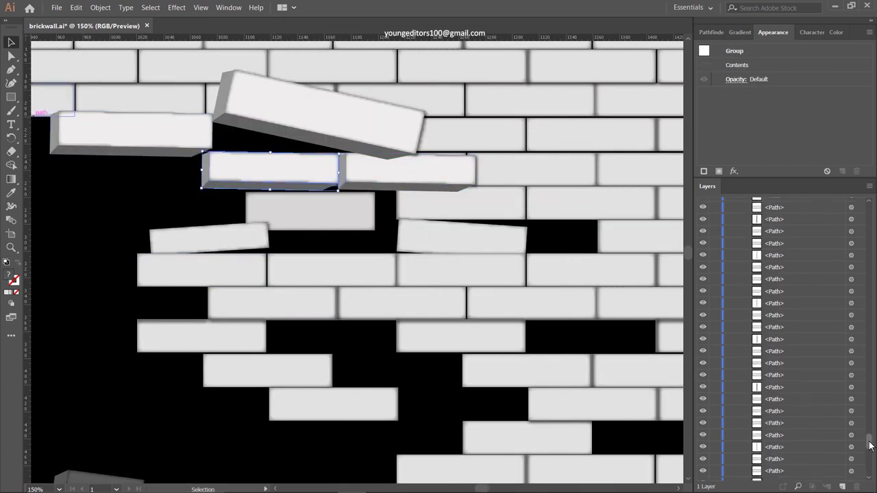
key("ctrl+g")
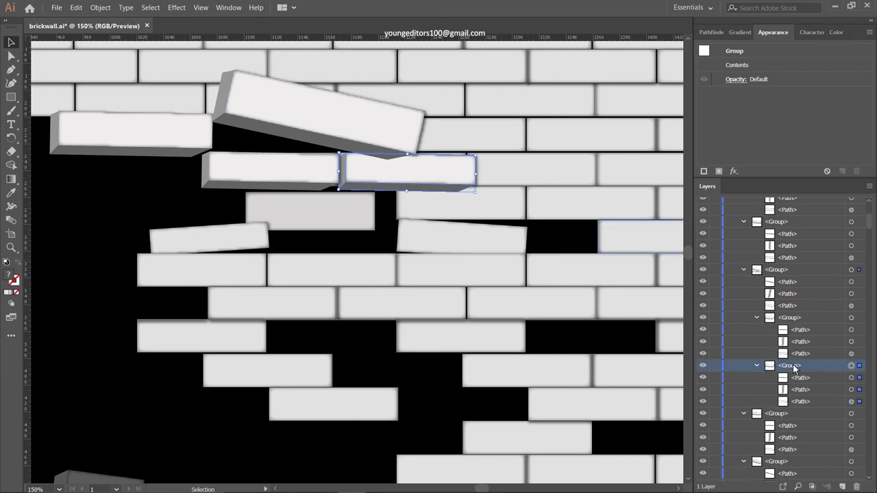
left_click(154, 200)
Step: Ungroup the upper-row bricks, tilt a face, and place a brick copy beside it
left_click(400, 199)
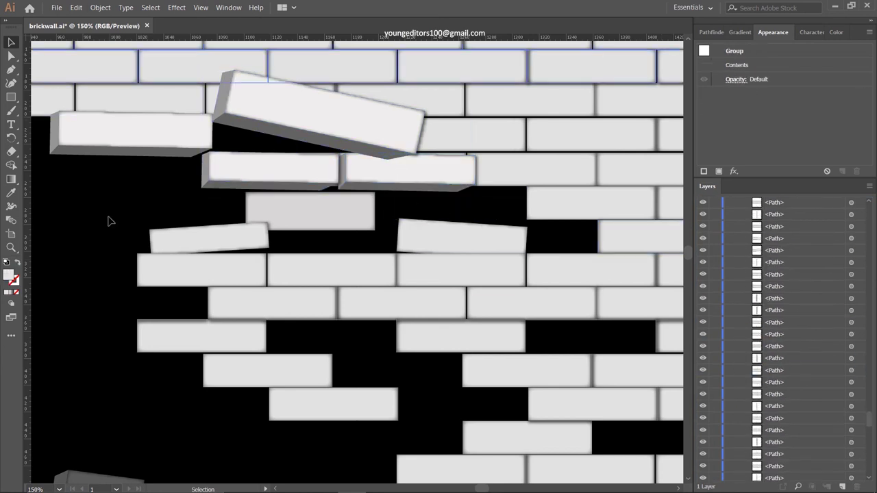
left_click(100, 8)
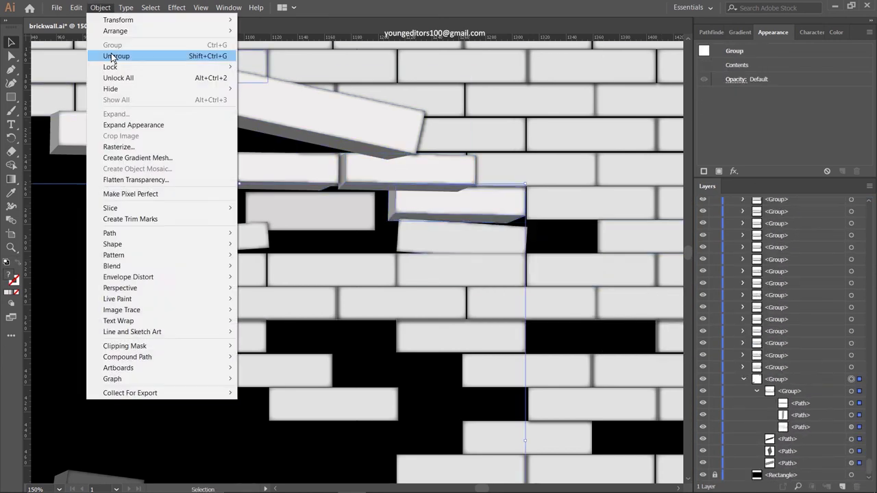
left_click(120, 57)
left_click_drag(529, 251, 480, 251)
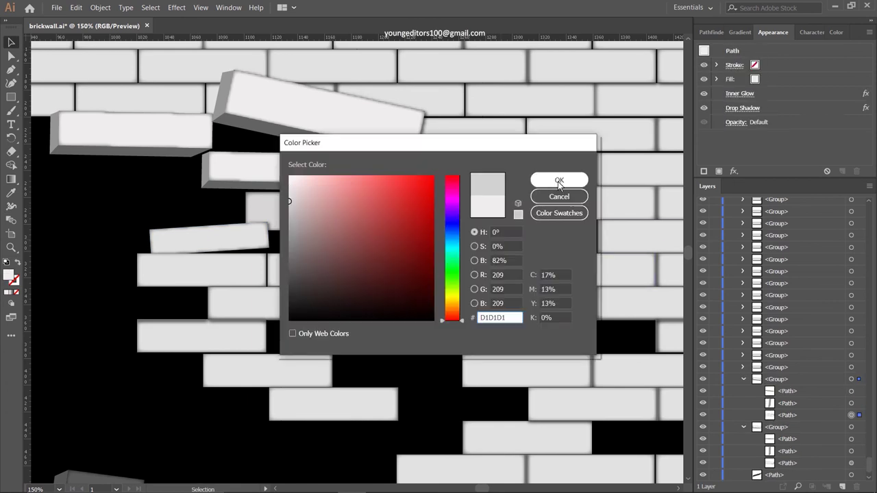
left_click(511, 208)
left_click_drag(510, 207, 648, 207)
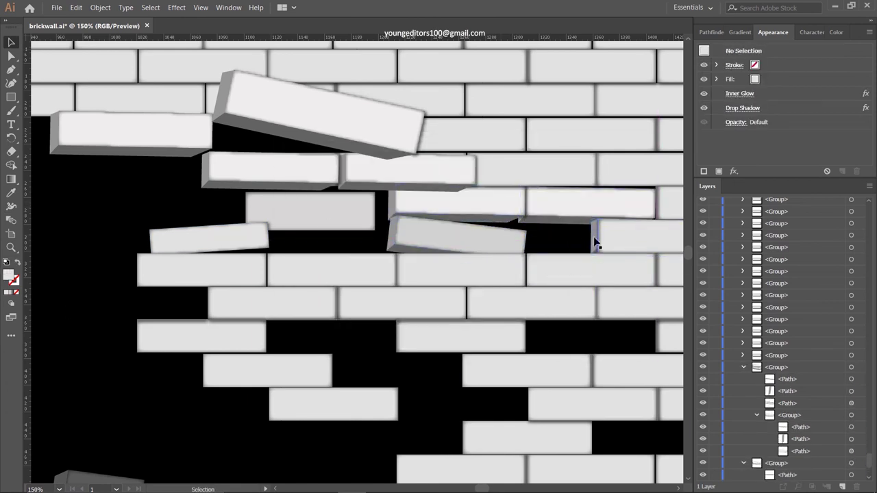
Step: Copy 3D bricks down-left and to the right into the gaps
left_click(439, 219)
left_click_drag(454, 216, 172, 284)
mouse_move(226, 305)
left_mouse_down()
mouse_move(245, 299)
mouse_move(183, 341)
mouse_move(235, 383)
left_mouse_up()
key("ctrl+z")
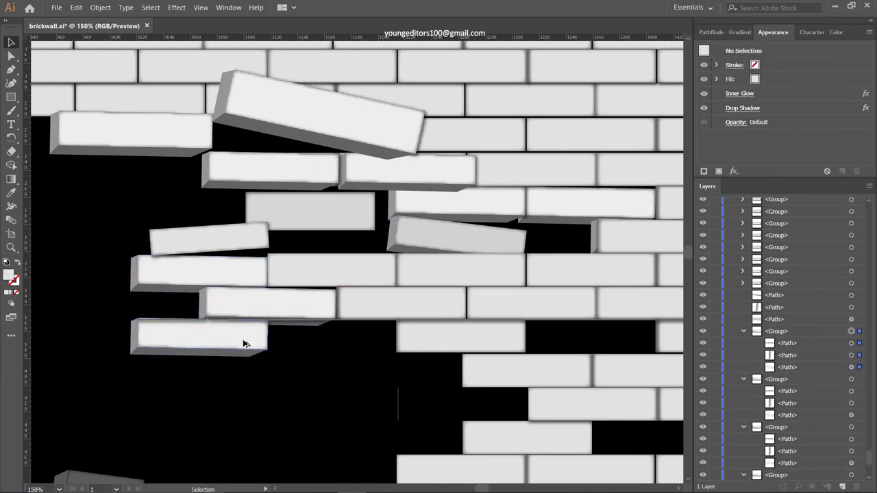
scroll(244, 342, "right", 5)
left_click_drag(157, 342, 419, 343)
left_click_drag(302, 411, 485, 465)
scroll(269, 368, "down", 5)
Step: Copy the left brick lower and move another brick into the black gap
left_click(214, 291)
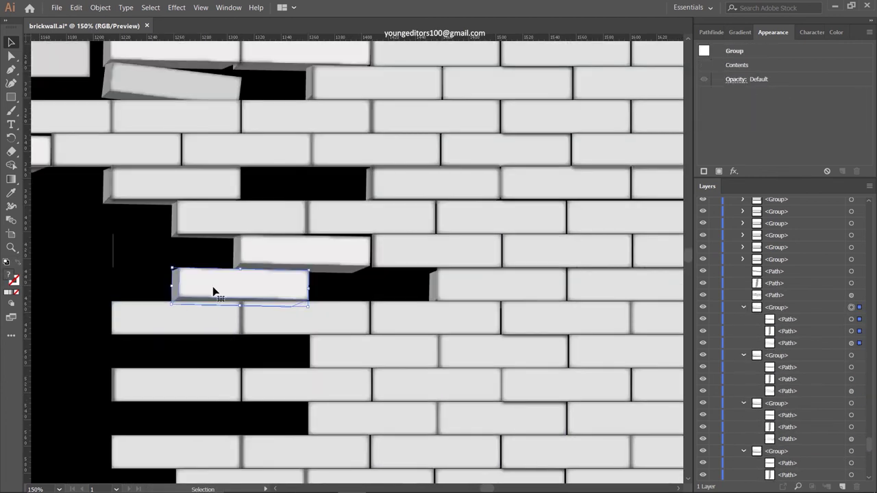
mouse_move(152, 308)
left_mouse_down()
mouse_move(257, 413)
mouse_move(413, 422)
mouse_move(221, 413)
left_mouse_up()
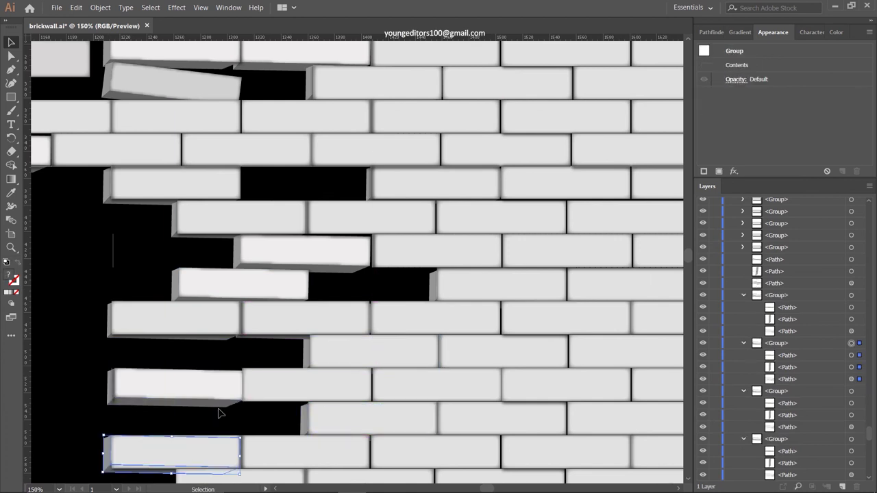
scroll(221, 413, "down", 7)
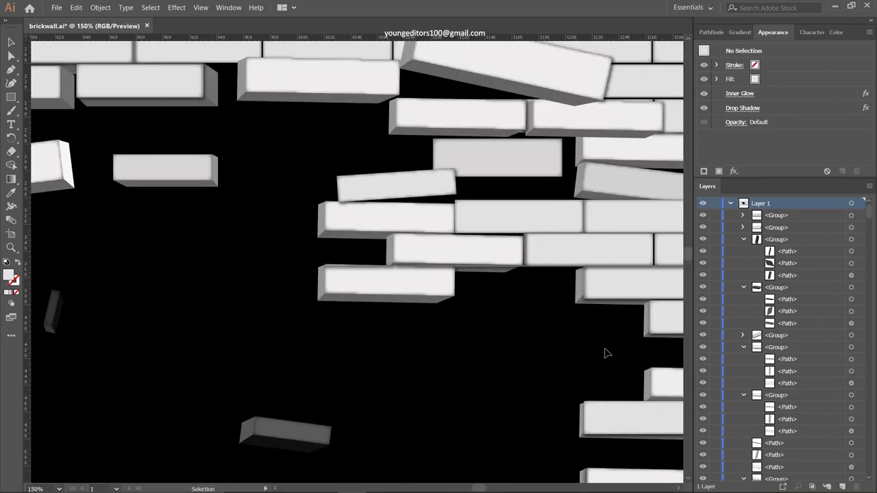
left_click(499, 186)
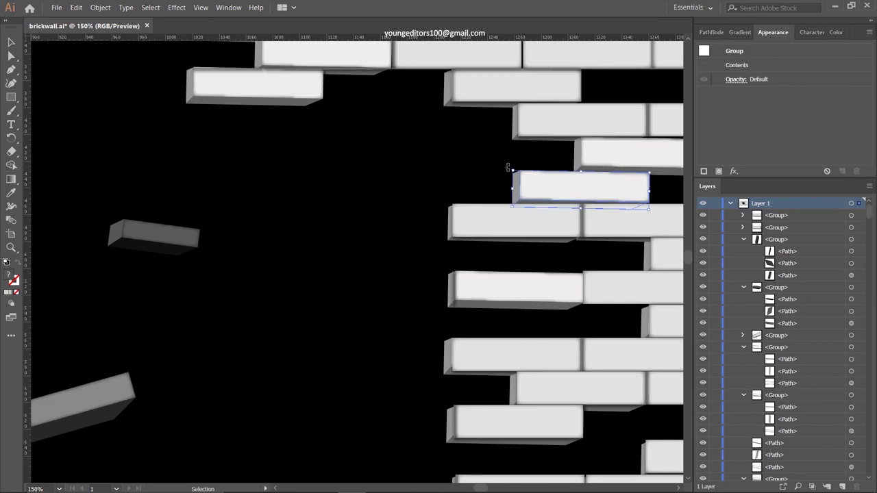
left_click_drag(462, 283, 472, 309)
left_click(471, 309)
scroll(465, 283, "down", 10)
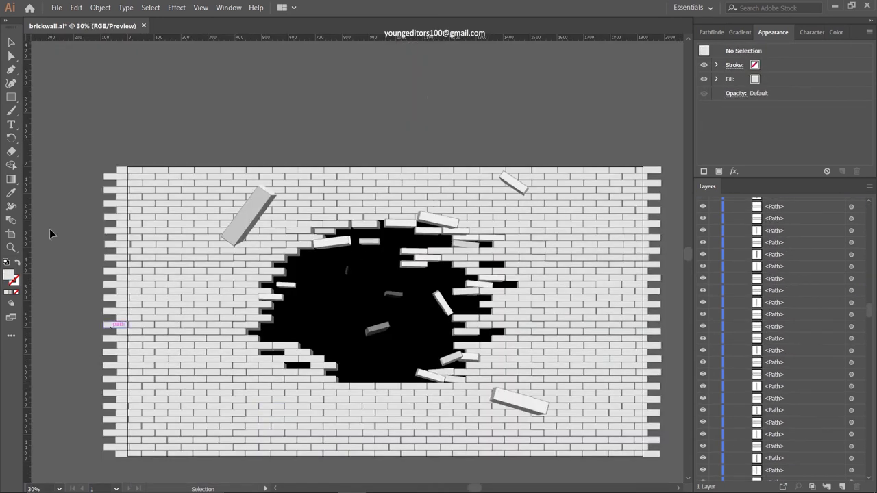
Step: Close the third block's upper face and fill it with a sampled grey
key("ctrl+1")
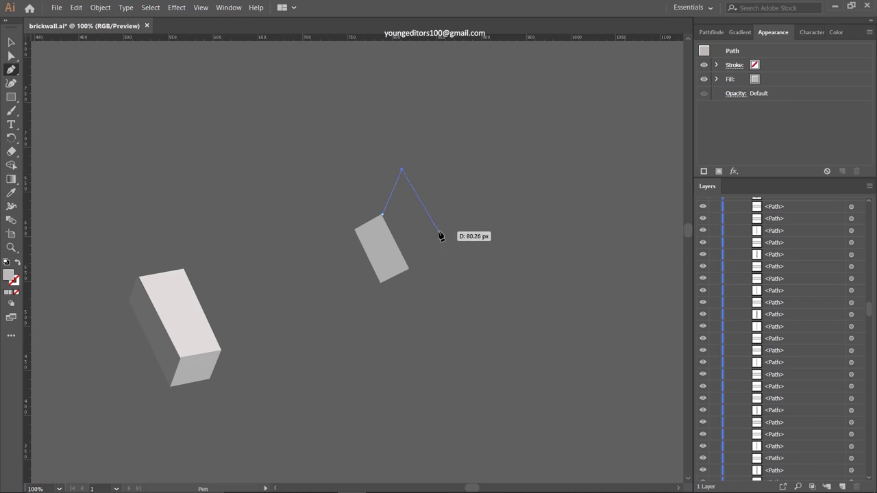
left_click(409, 269)
key("i")
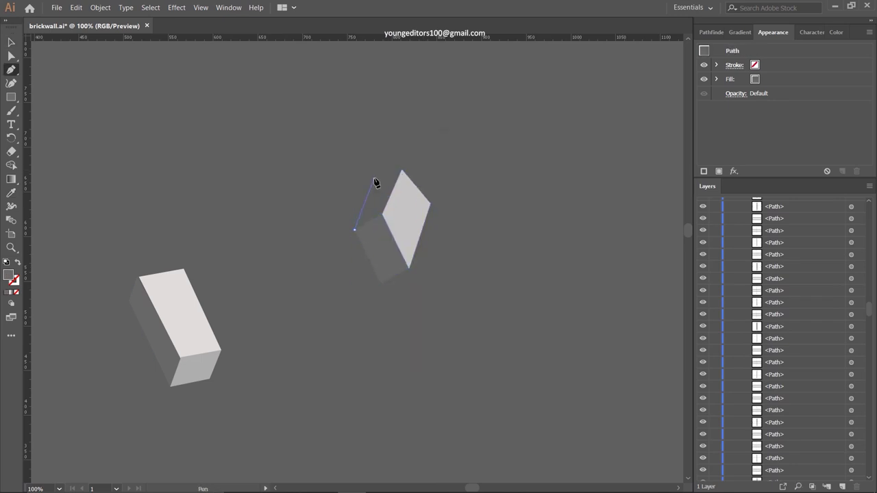
key("a")
left_click(384, 217)
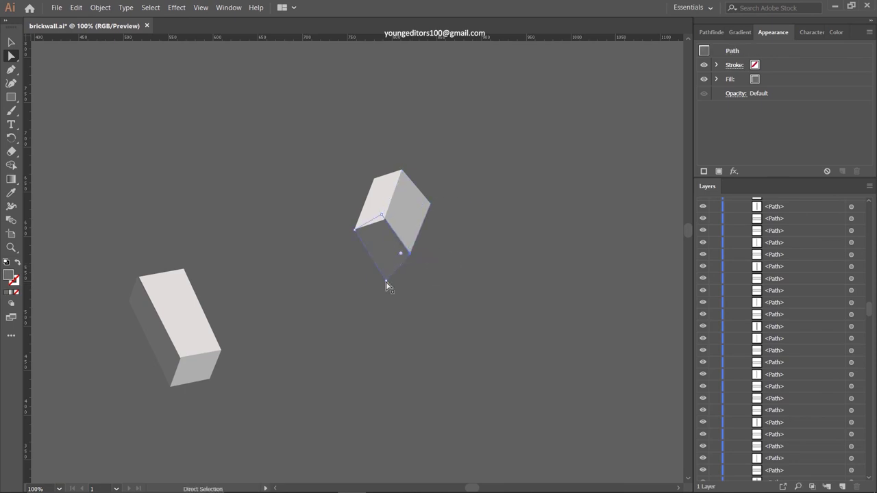
Step: Draw a new side face for the third block and adjust its anchors
scroll(461, 221, "down", 3)
key("p")
left_click(444, 205)
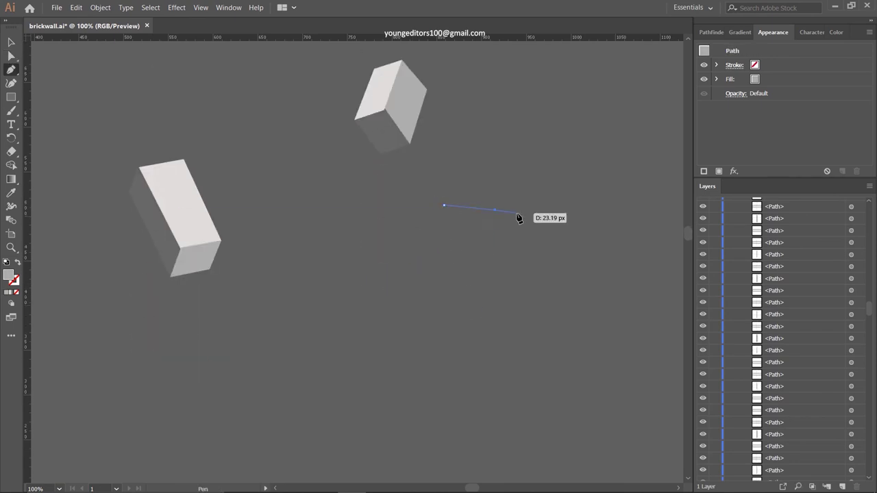
left_click(444, 206)
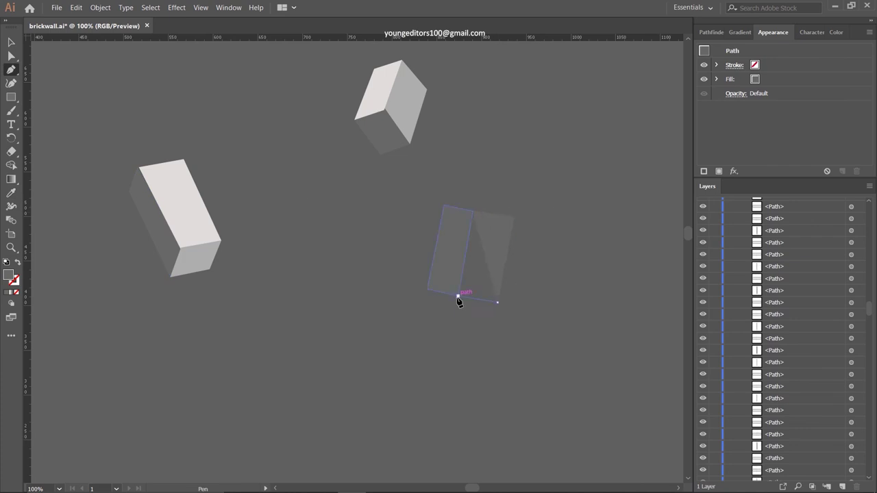
left_click_drag(516, 228, 513, 224)
key("v")
left_click(352, 132)
Step: Shade the block's left face with a linear gradient, then select the whole block
left_click(176, 7)
left_click(456, 241)
double_click(11, 179)
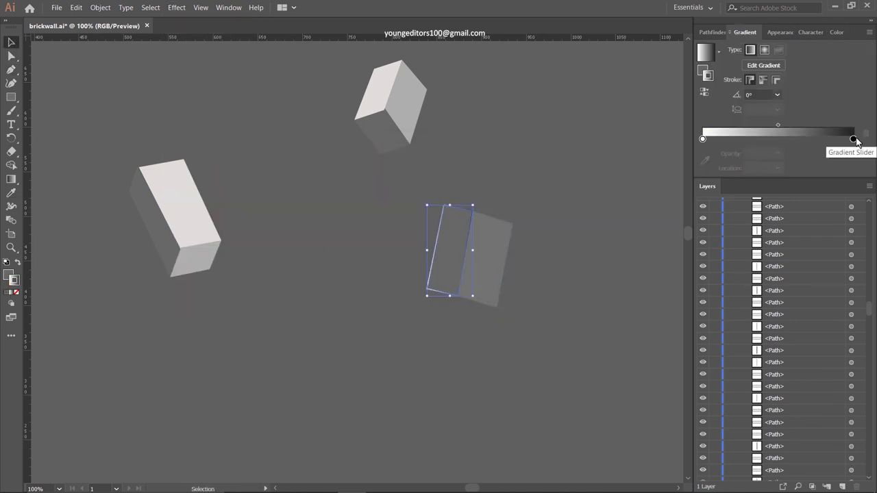
left_click(10, 179)
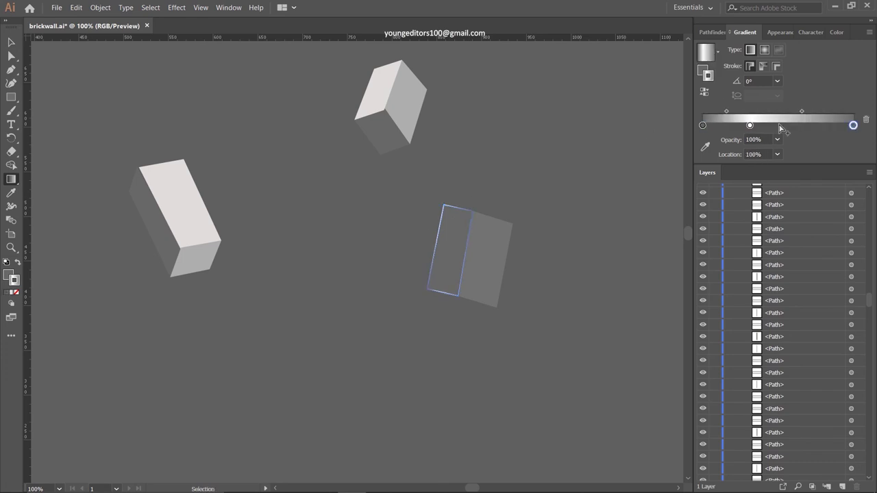
left_click(6, 43)
left_click(479, 254)
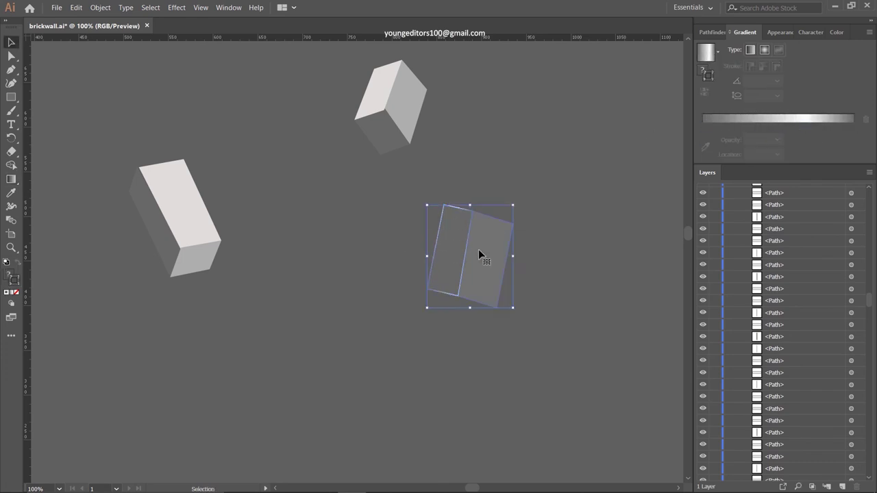
scroll(234, 240, "up", 1)
Step: Enlarge the three loose blocks and spread them across the wall
key("ctrl+a")
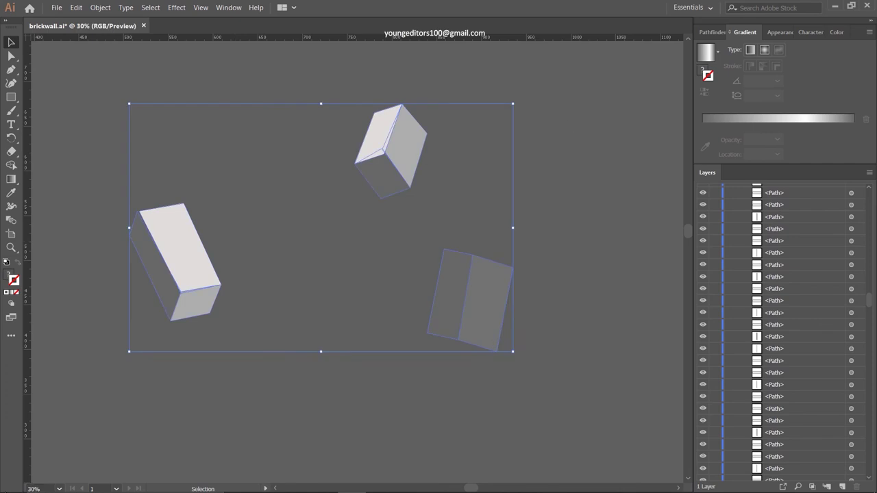
scroll(333, 337, "down", 5)
left_click_drag(332, 337, 418, 388)
left_click_drag(375, 423, 359, 408)
scroll(373, 225, "down", 2)
scroll(415, 174, "down", 3)
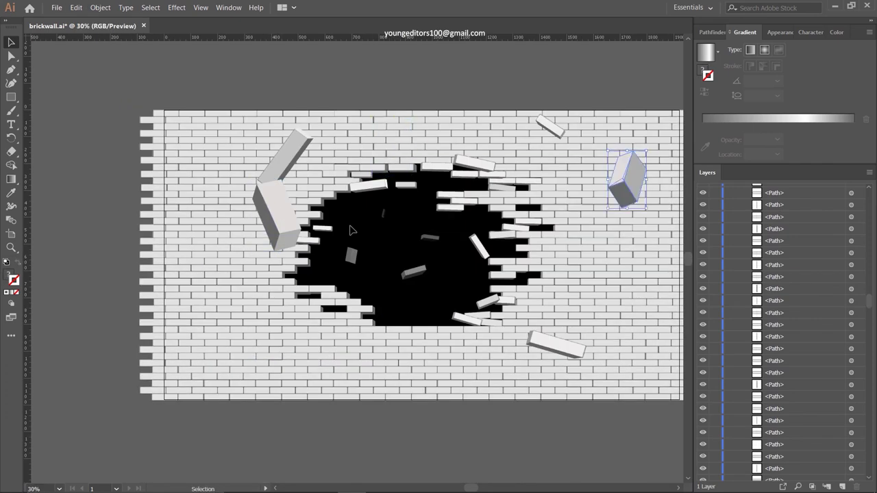
scroll(379, 76, "up", 3)
scroll(379, 76, "down", 2)
Step: Cover the wall with a rectangle filled by a radial black-to-transparent gradient centred on the hole
left_click_drag(372, 215, 489, 294)
mouse_move(311, 346)
left_mouse_down()
mouse_move(334, 302)
mouse_move(364, 360)
left_mouse_up()
left_click(764, 50)
left_click(853, 139)
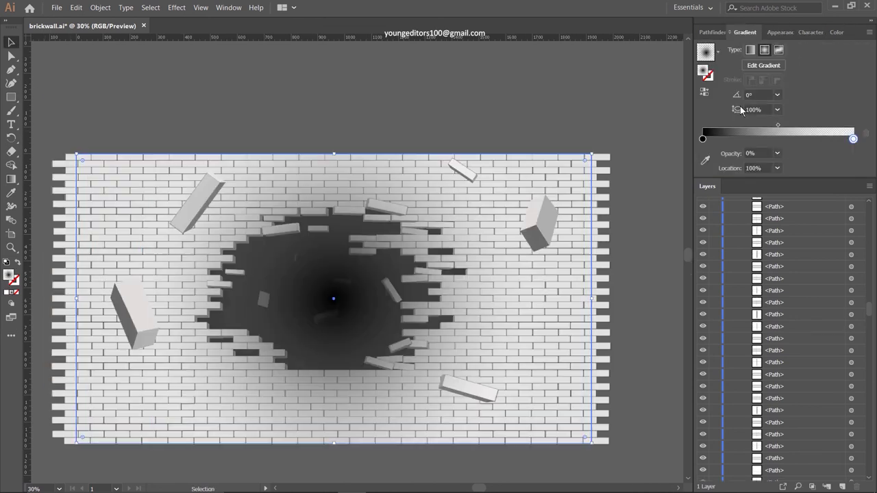
key("g")
left_click_drag(324, 256, 383, 401)
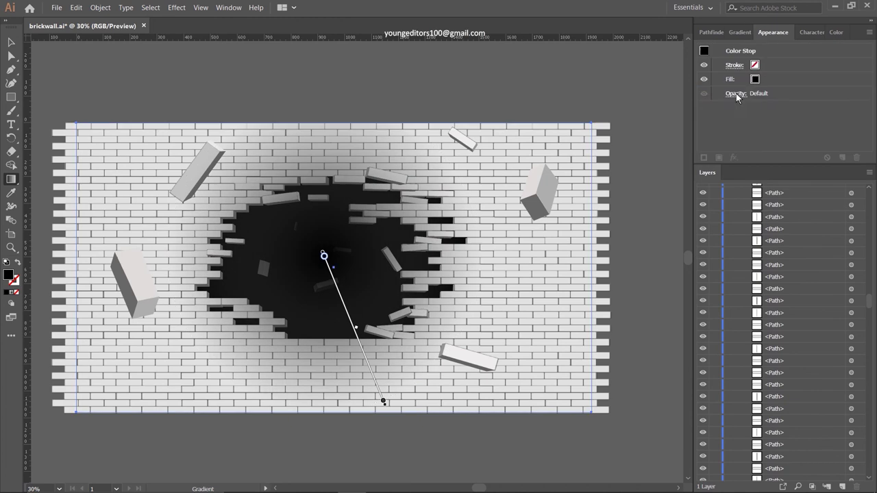
left_click(736, 93)
left_click_drag(315, 272, 385, 390)
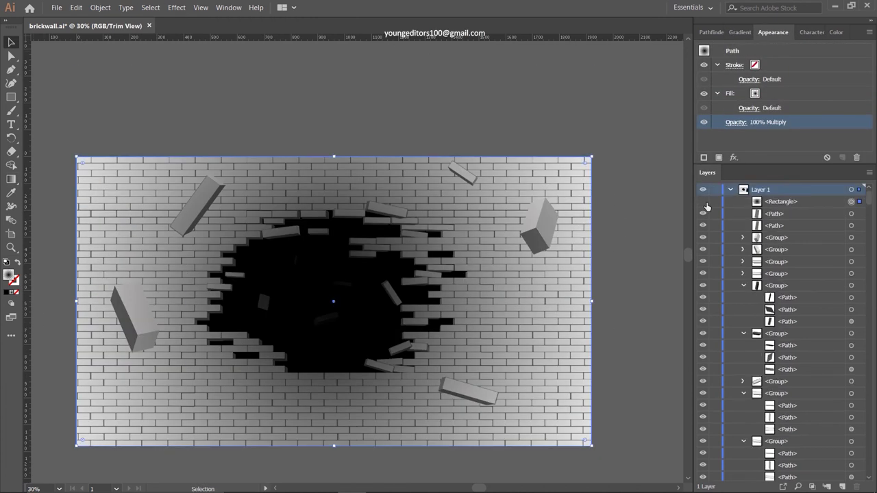
Step: Place the hole shading behind the loose bricks and set it to 70% opacity
left_click(100, 7)
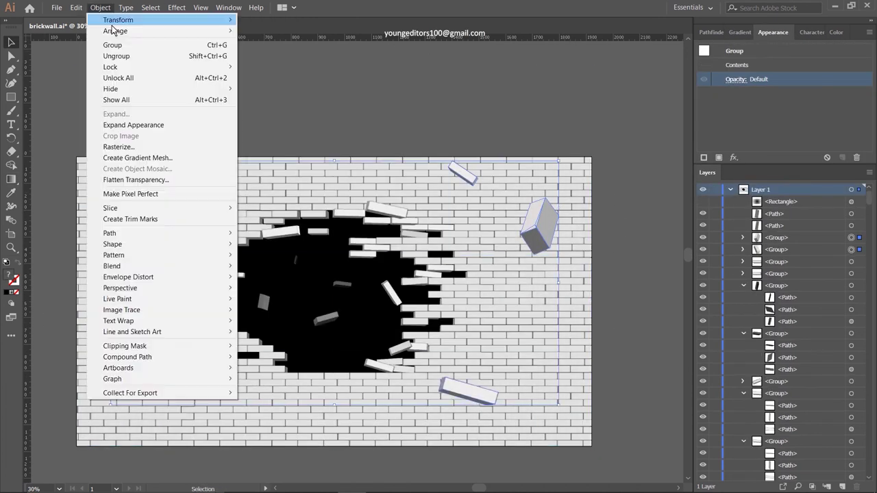
left_click(274, 53)
left_click(851, 262)
left_click(736, 122)
type("70")
key("Return")
left_click(601, 121)
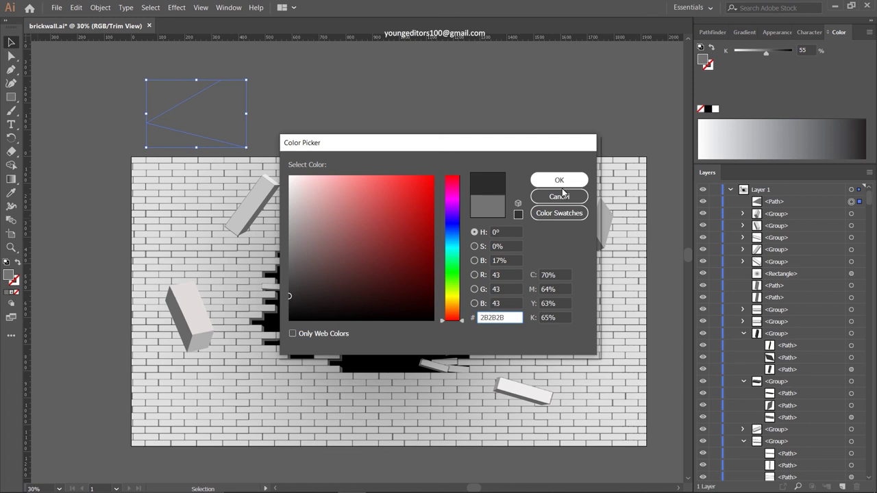
Step: Reshape the left brick's shadow and bring the brick in front of it
key("a")
left_click_drag(203, 244, 226, 231)
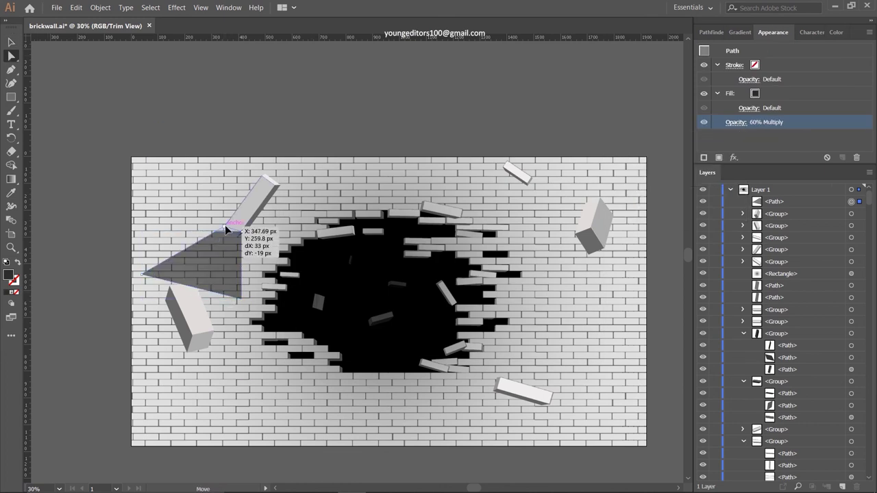
right_click(172, 281)
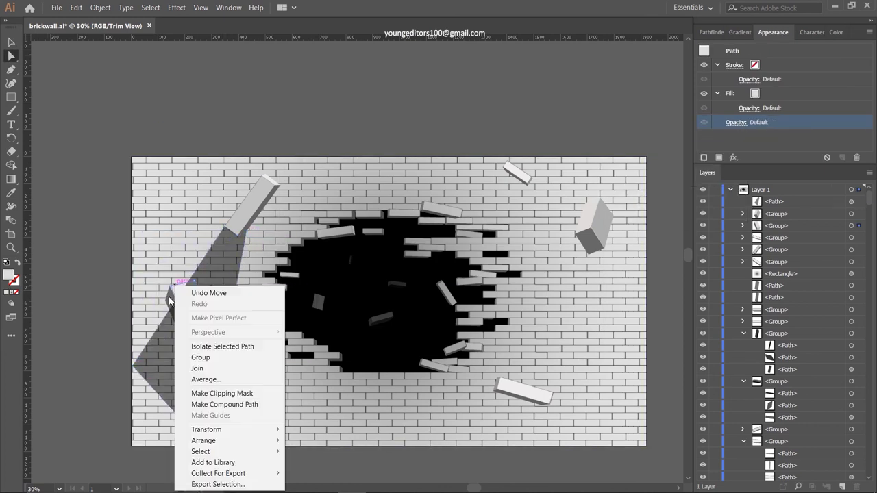
left_click(195, 435)
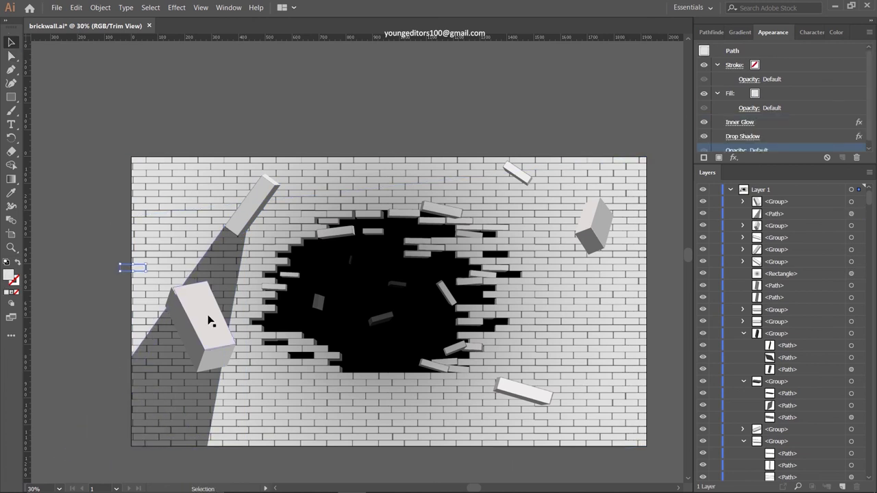
left_click(615, 68)
Step: Copy the shadow to the right brick and stretch it into a long diagonal
left_click_drag(583, 344, 585, 342)
key("a")
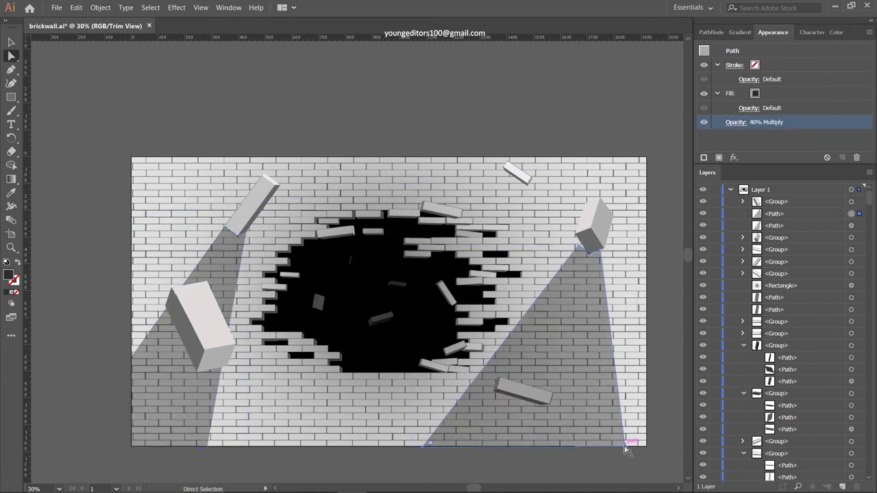
left_click_drag(587, 458, 439, 445)
left_click(617, 127)
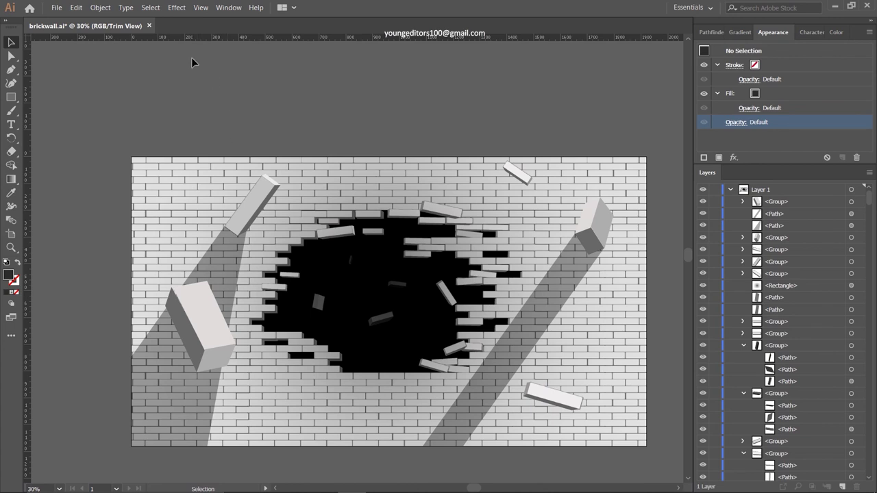
scroll(32, 239, "up", 2)
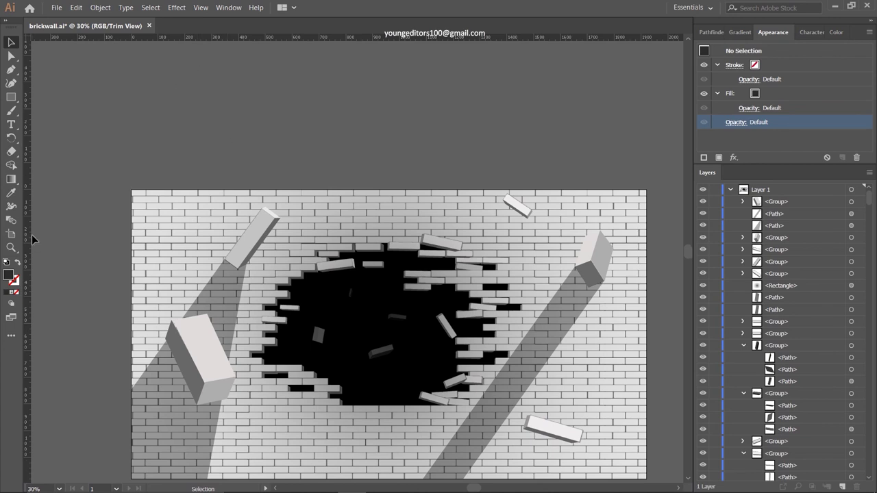